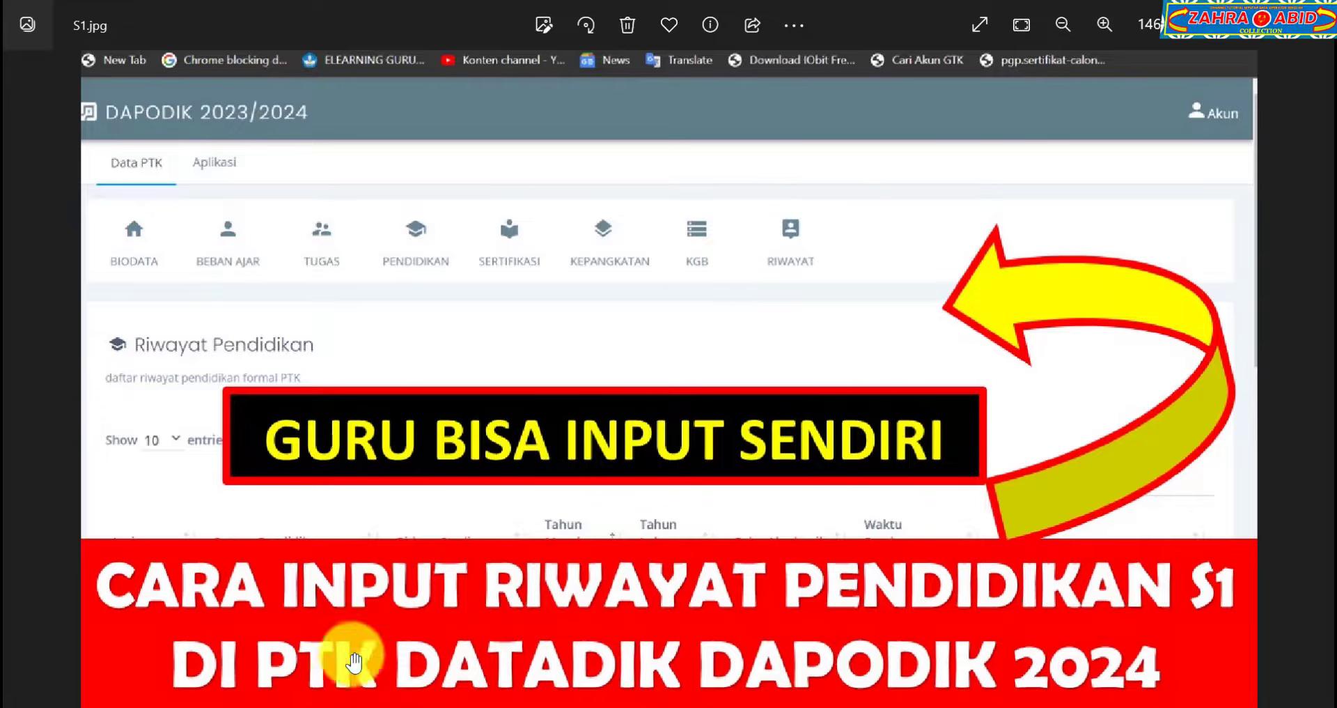
Leave the S1.jpg image in Photos and bring the Chrome browser back to the front.
left_click(338, 706)
Show the Aplikasi Dapodik Pesan page for SD Negeri Waru 01.
left_click(136, 6)
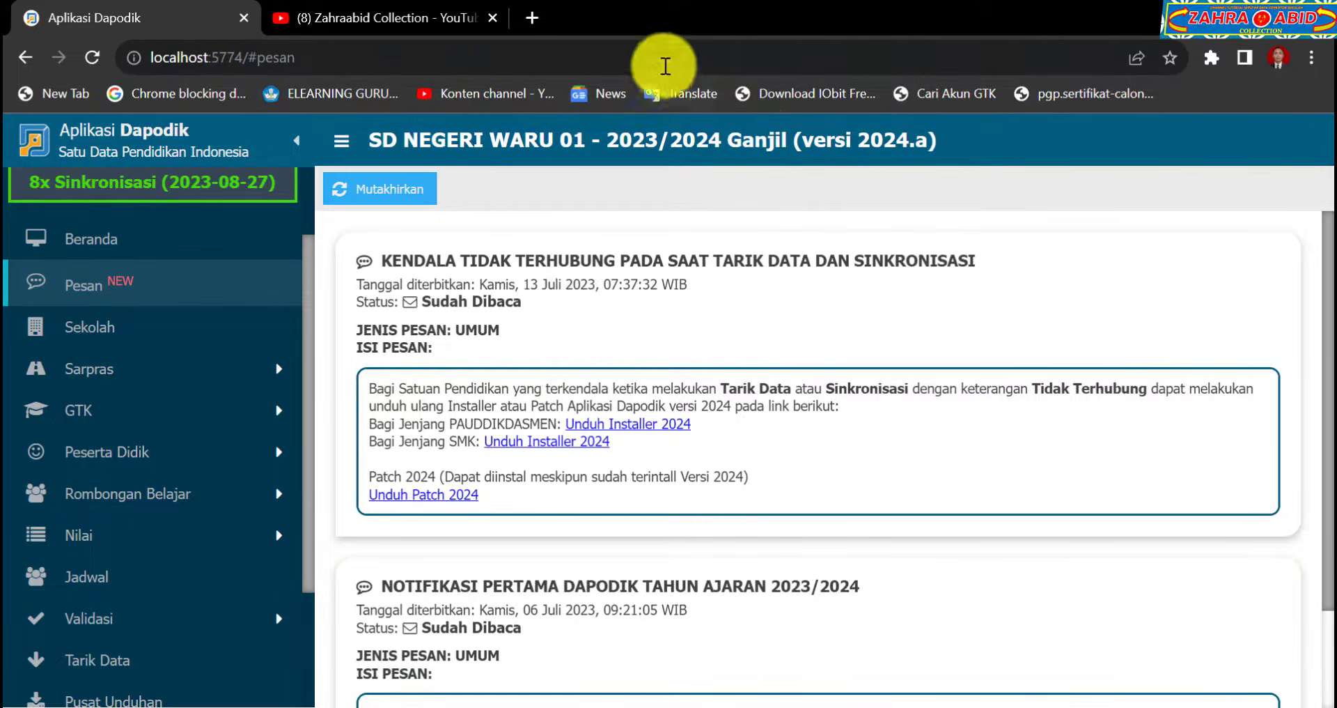
Search 'ptk datadik' in a new tab and reach the PTK Dapodik SSO sign-in page.
left_click(536, 14)
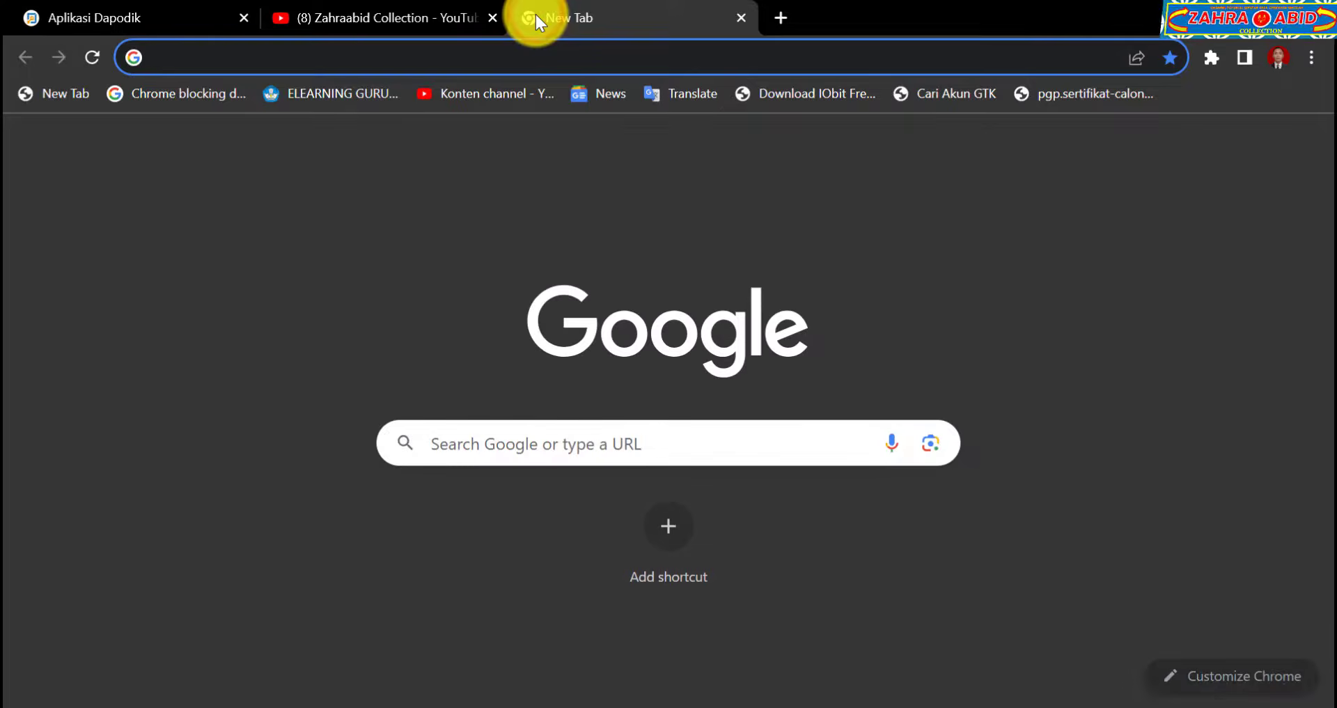
type("PTK")
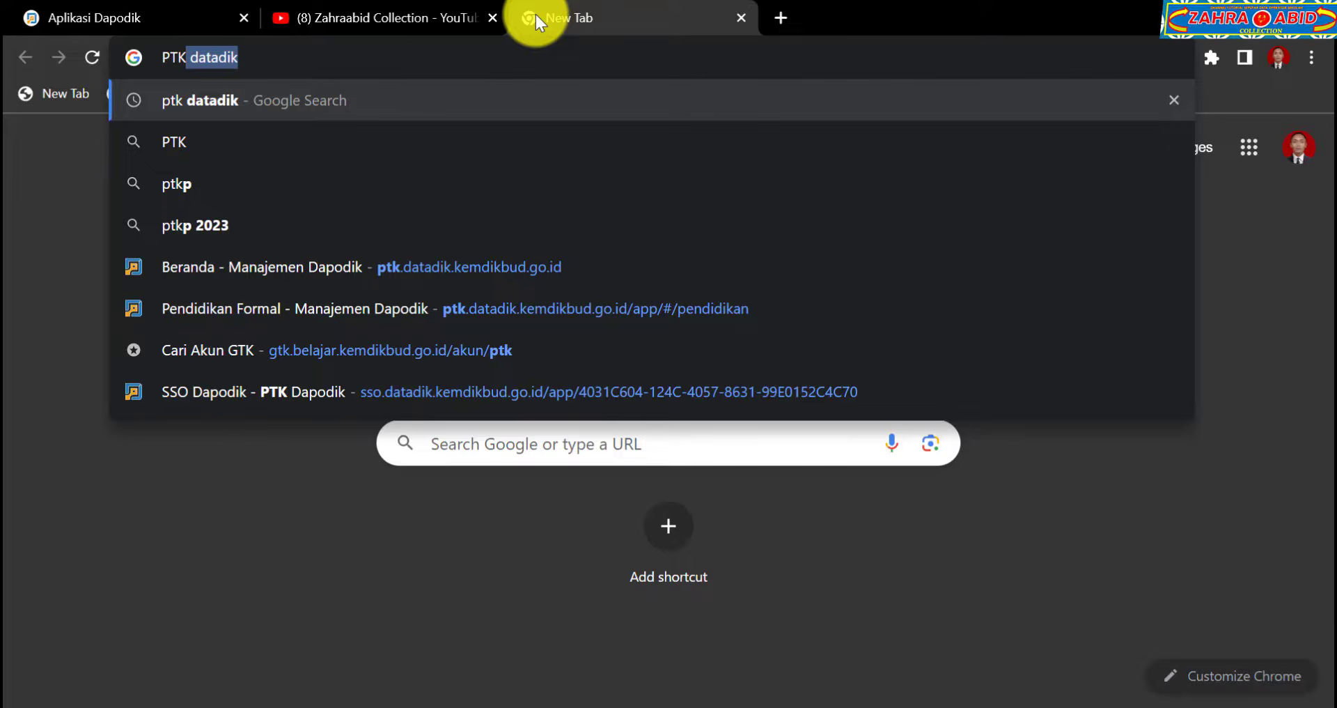
key("Return")
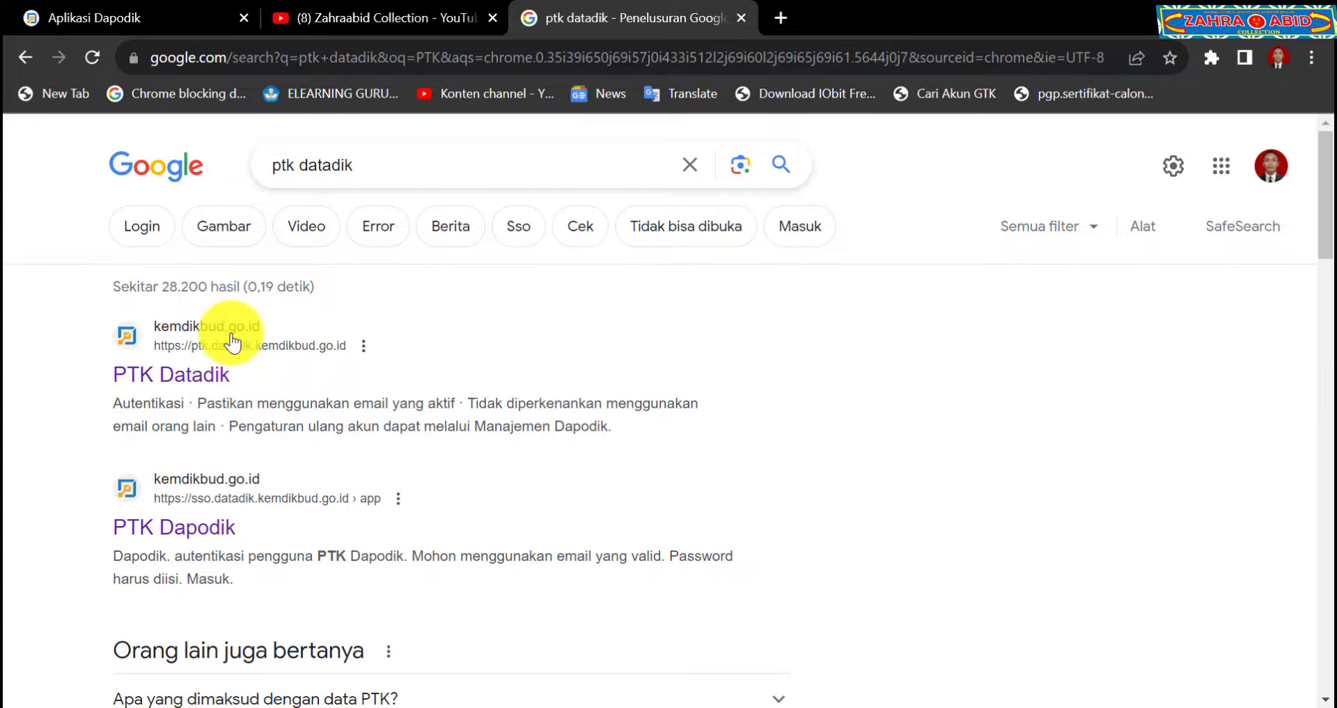
left_click(179, 376)
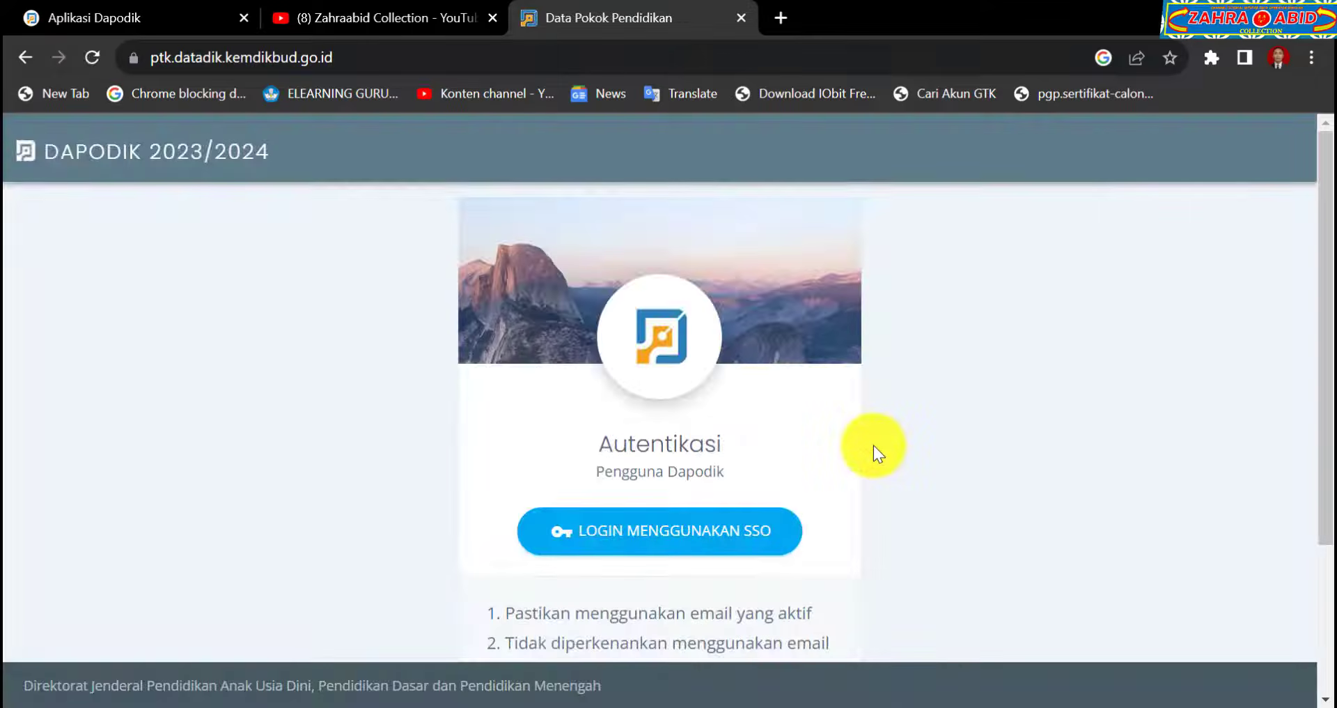
left_click(672, 536)
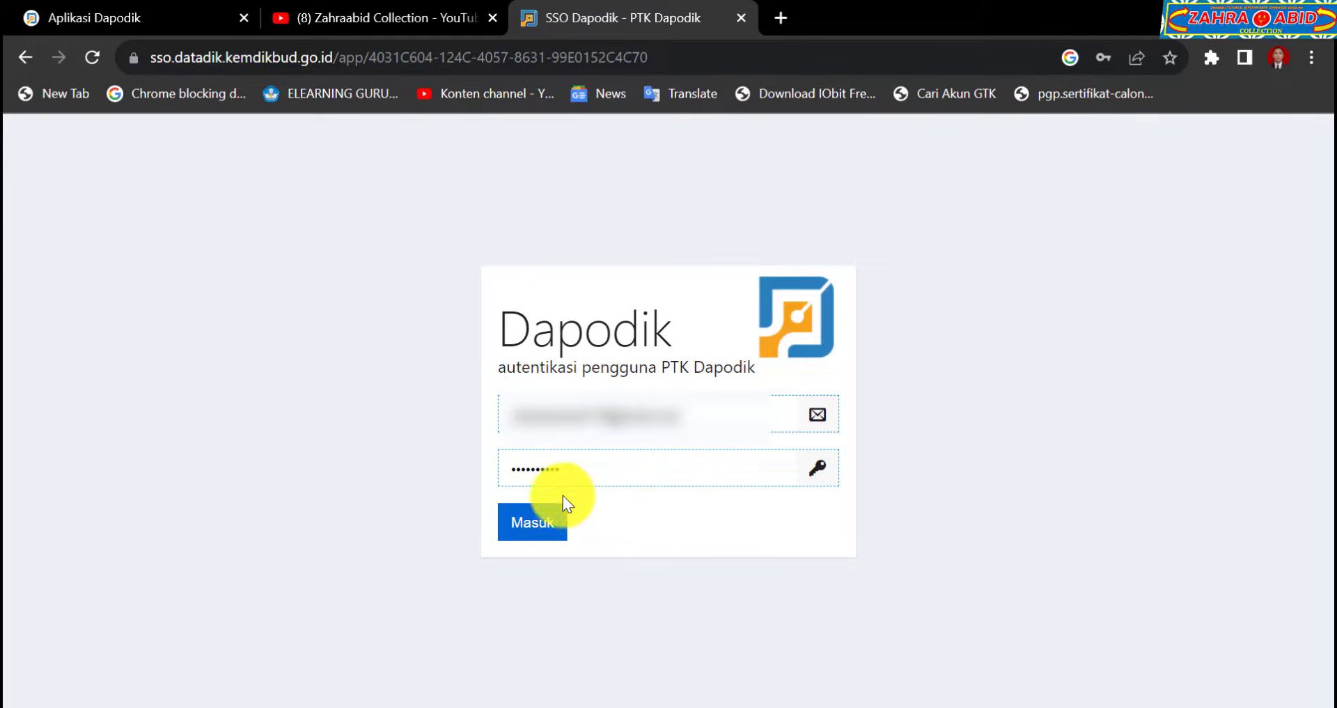
Sign in with the filled credentials under the first Pendidik dan Tendik role.
left_click(533, 524)
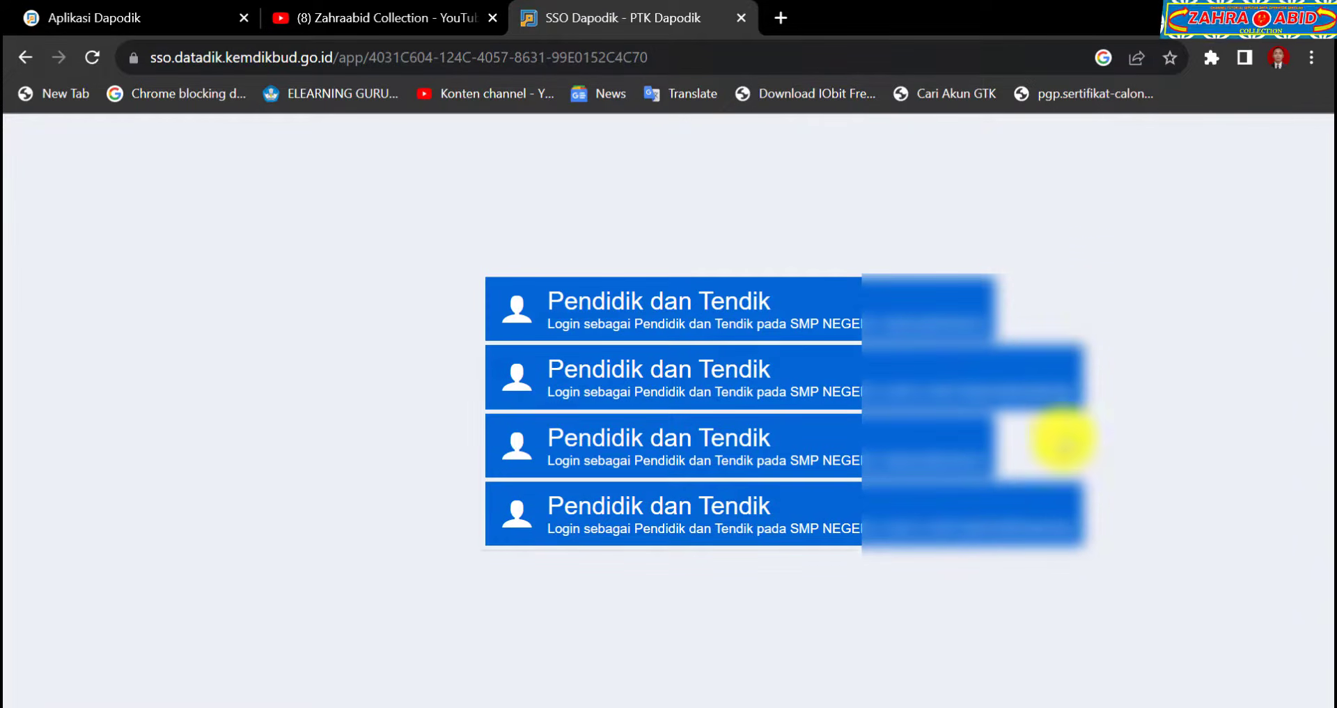
left_click(824, 311)
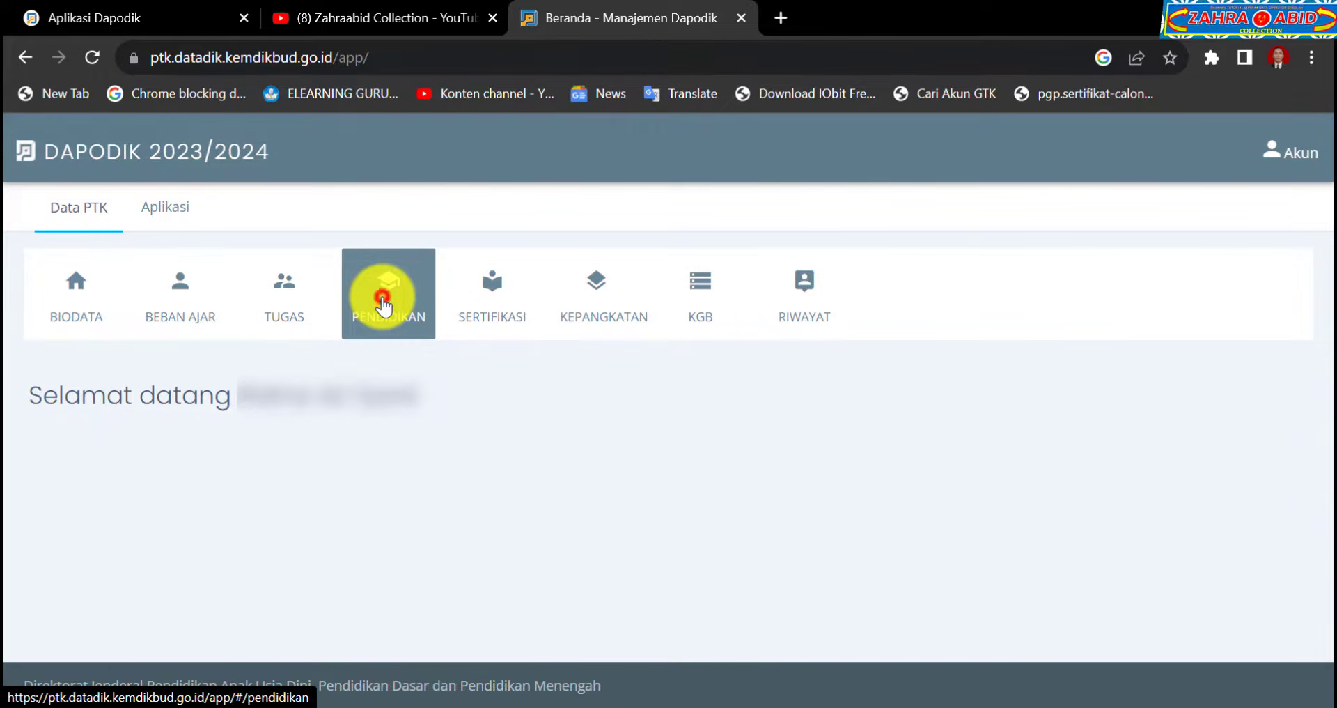
Open the PENDIDIKAN records and sort them by Tahun Masuk, SD through S1 Matematika.
left_click(385, 305)
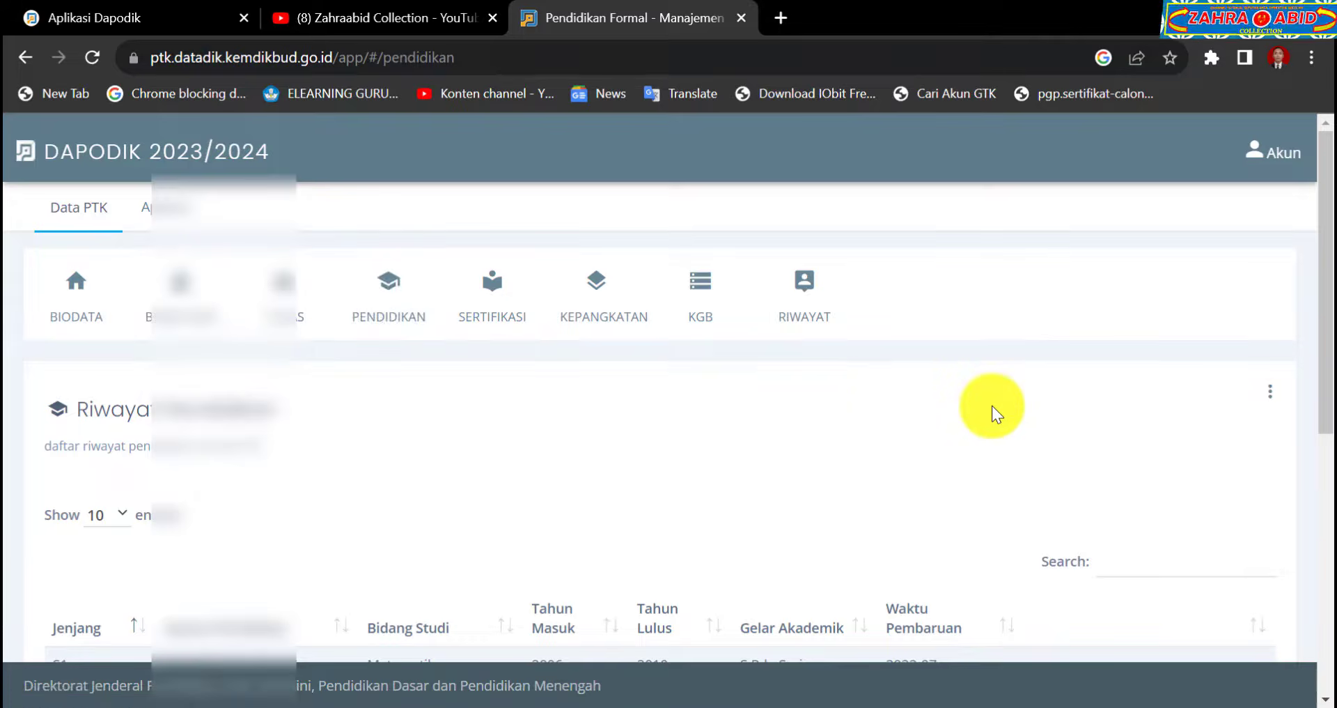
scroll(991, 405, "down", 3)
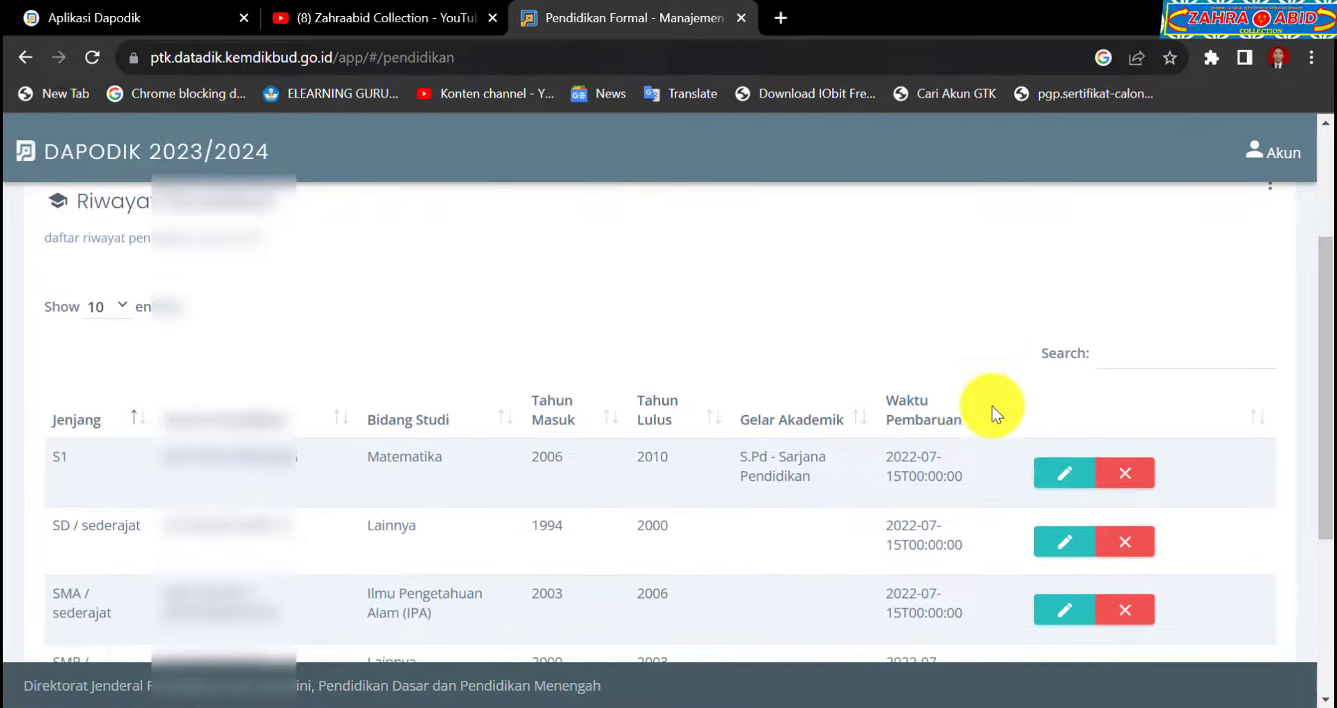
left_click(557, 419)
scroll(814, 382, "down", 3)
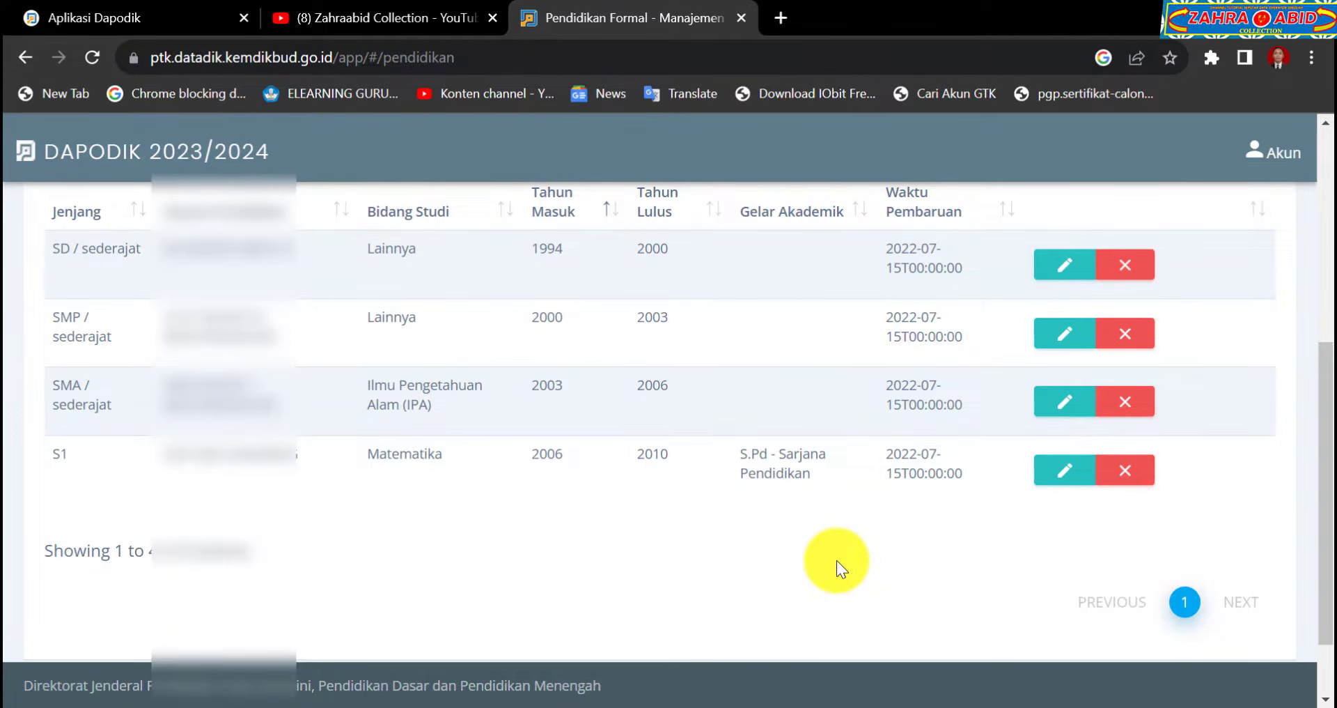
scroll(837, 560, "up", 3)
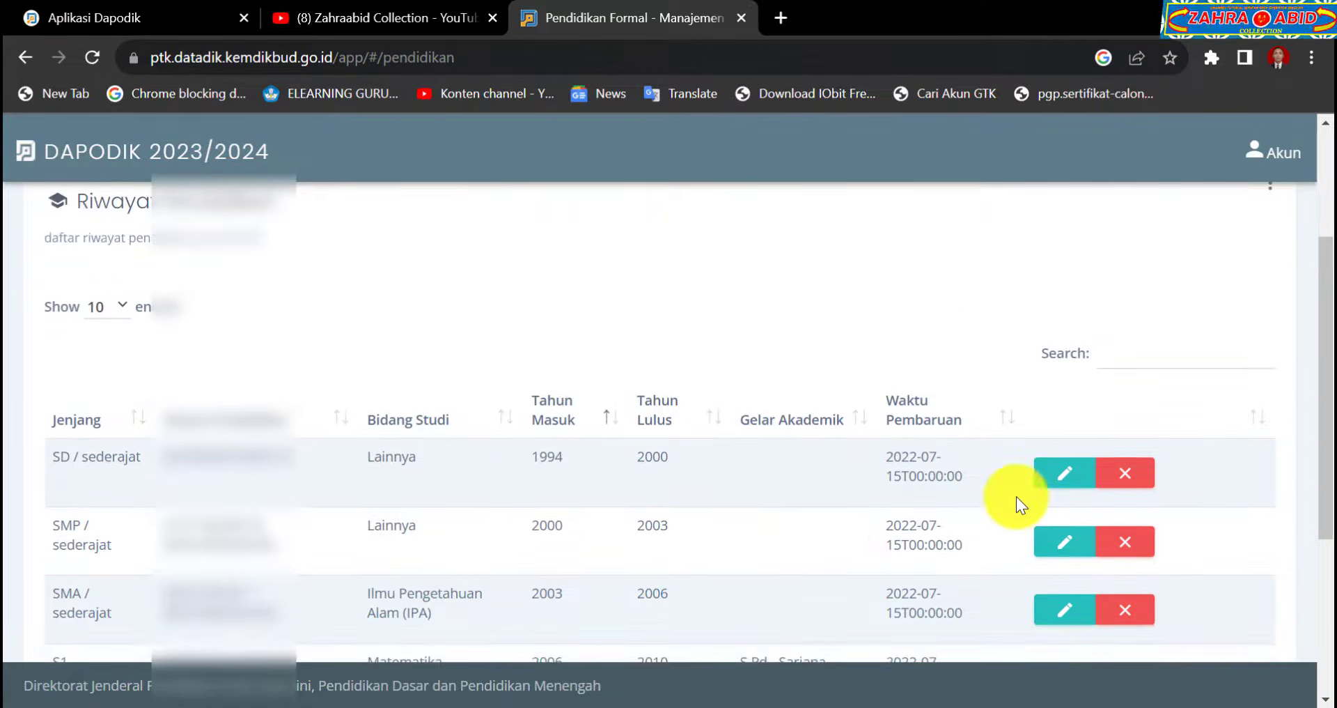
scroll(1017, 496, "up", 3)
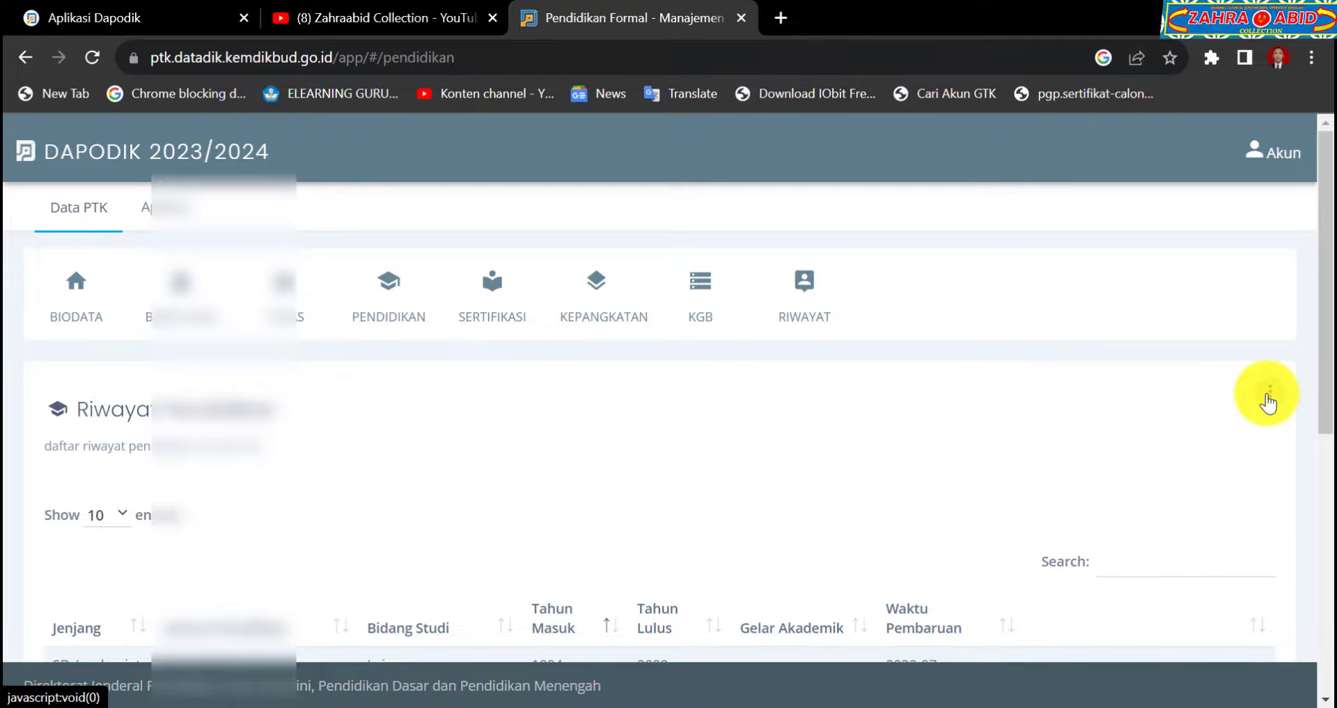
Add a new Riwayat Pendidikan entry with Jenjang S1 and open the Perguruan Tinggi search.
left_click(1268, 400)
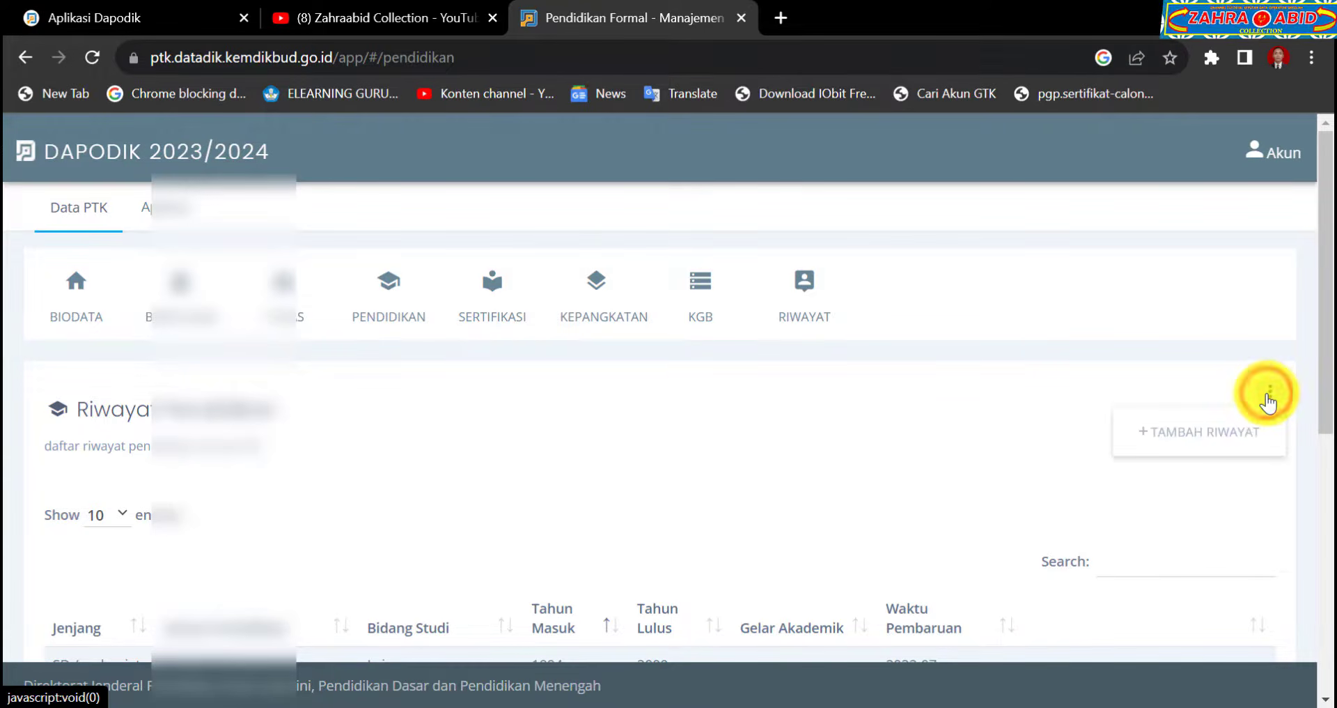
left_click(1229, 437)
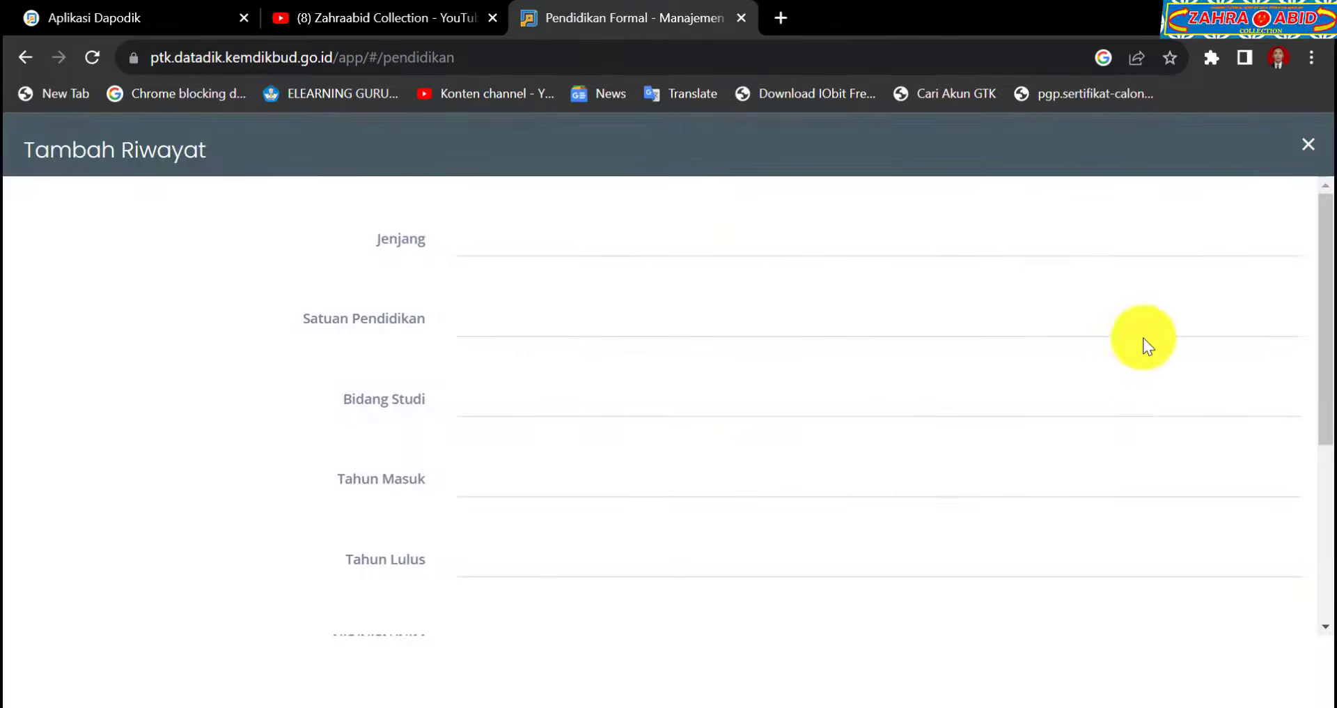
left_click(1010, 237)
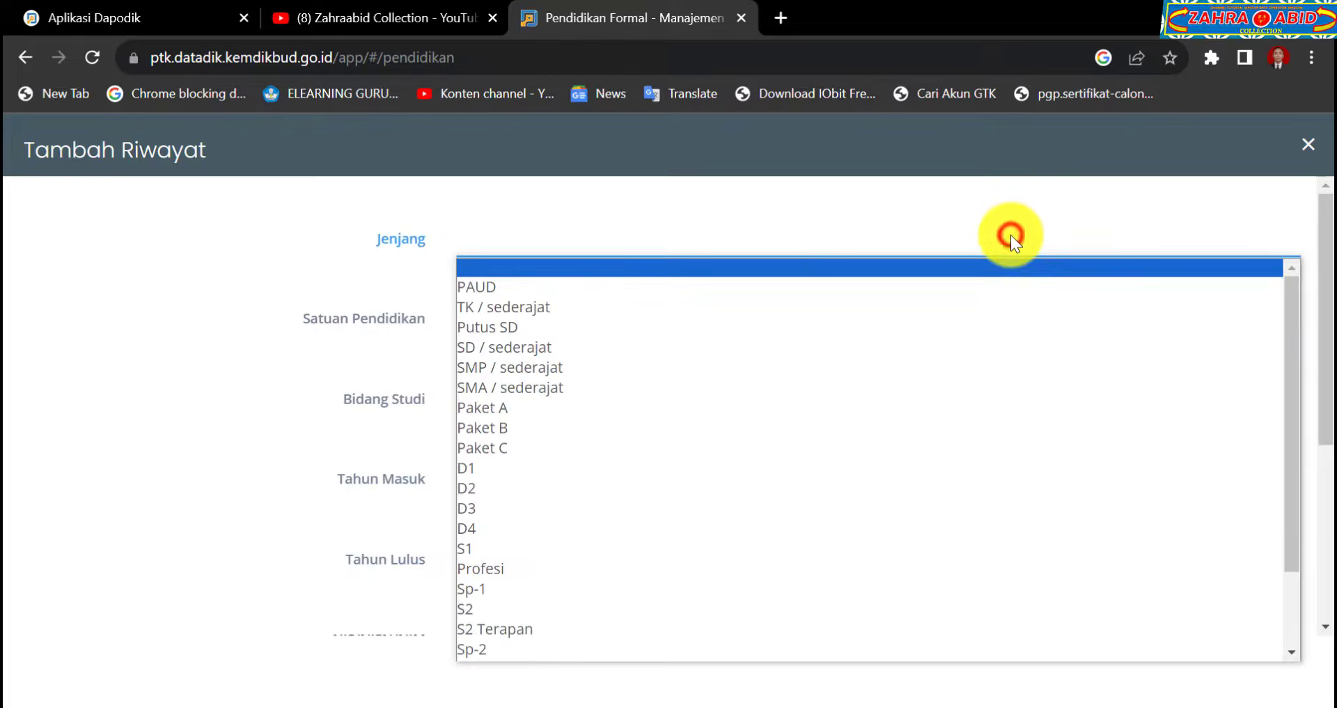
left_click(546, 549)
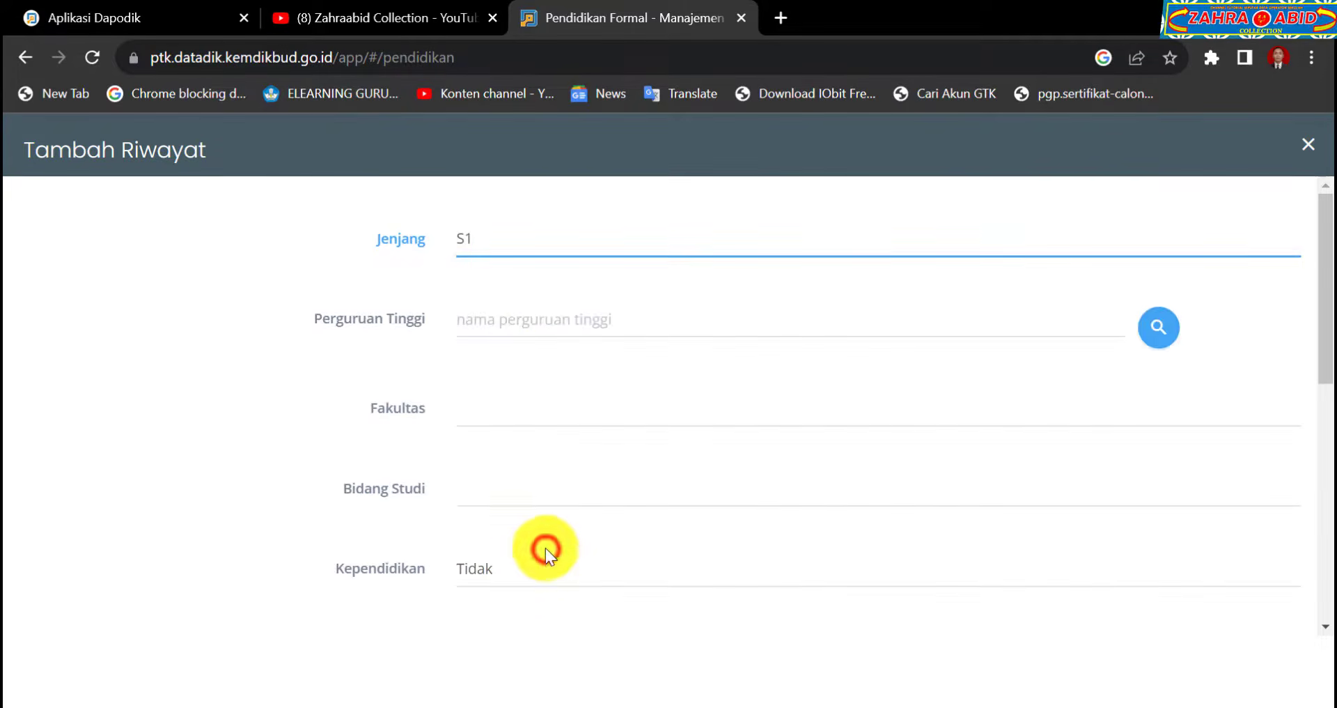
left_click(872, 319)
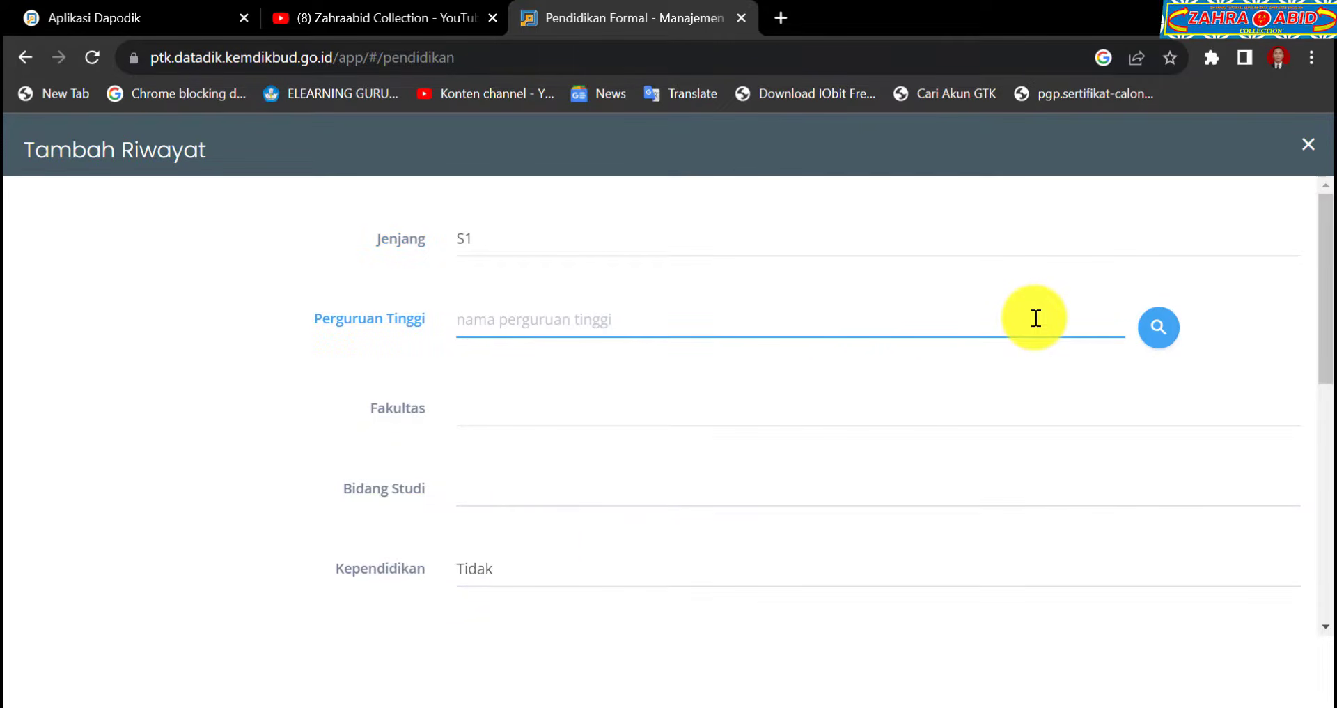
left_click(1160, 327)
Search for 'IKIP PGRI SEMARANG' and select it as the Perguruan Tinggi.
left_click(697, 245)
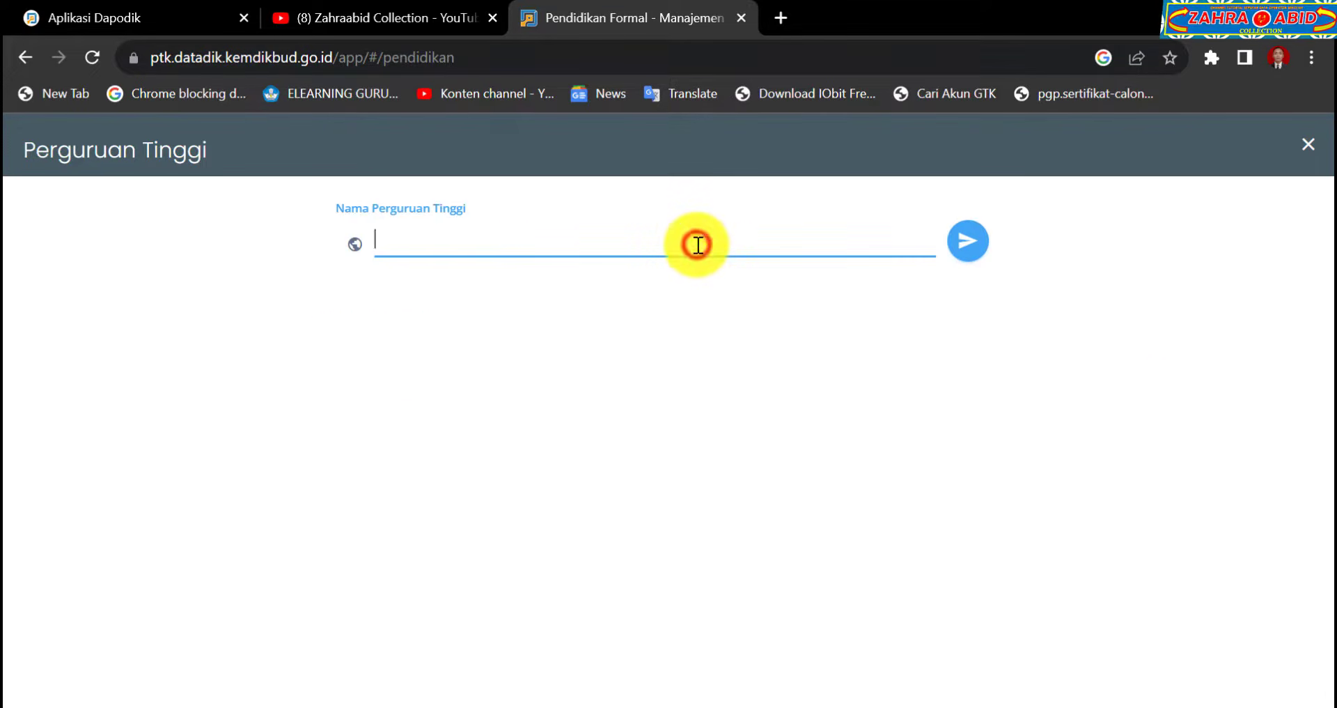
key("Caps_Lock")
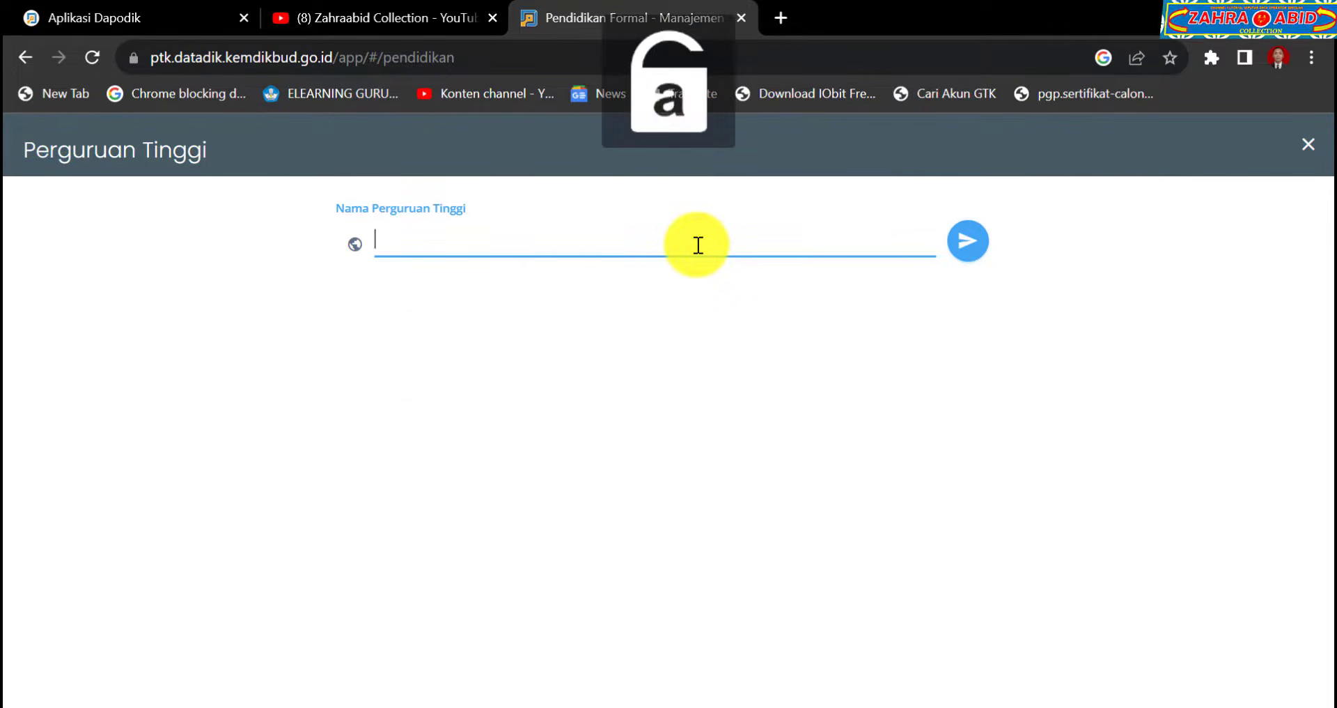
key("Caps_Lock")
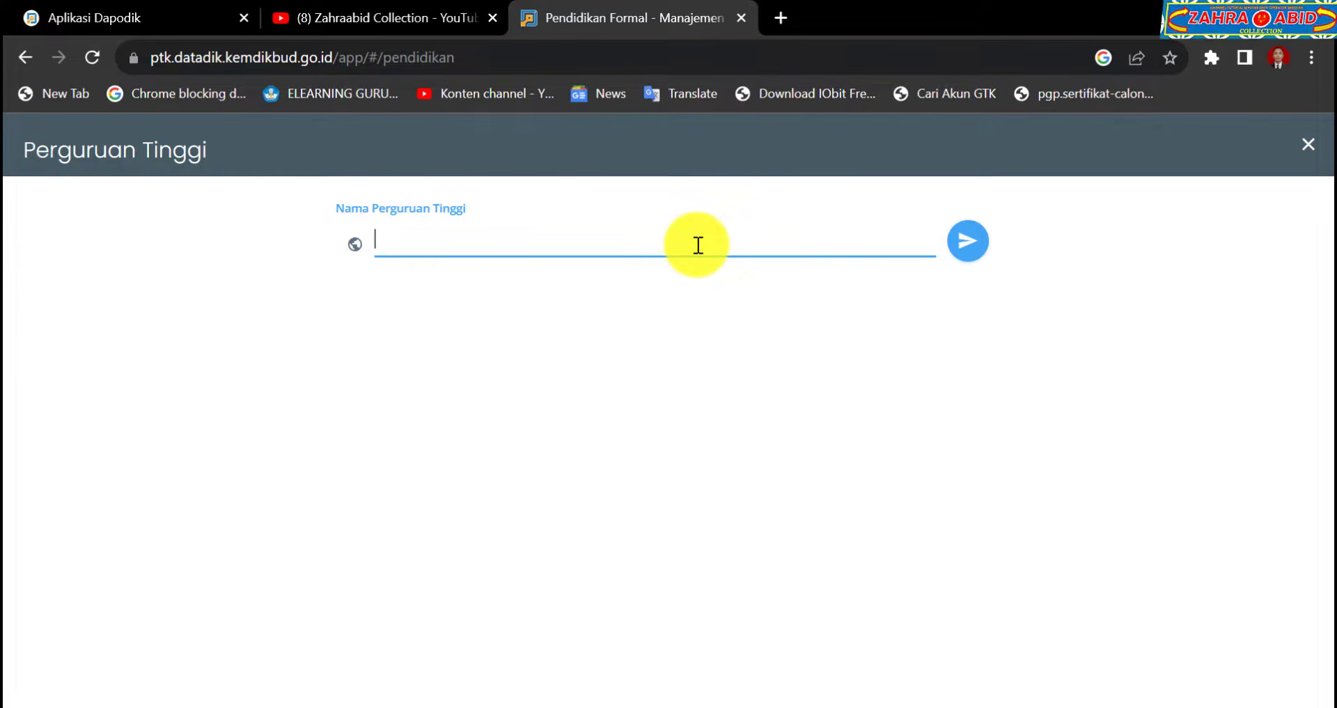
type("IKIP PGRI SEMARANG")
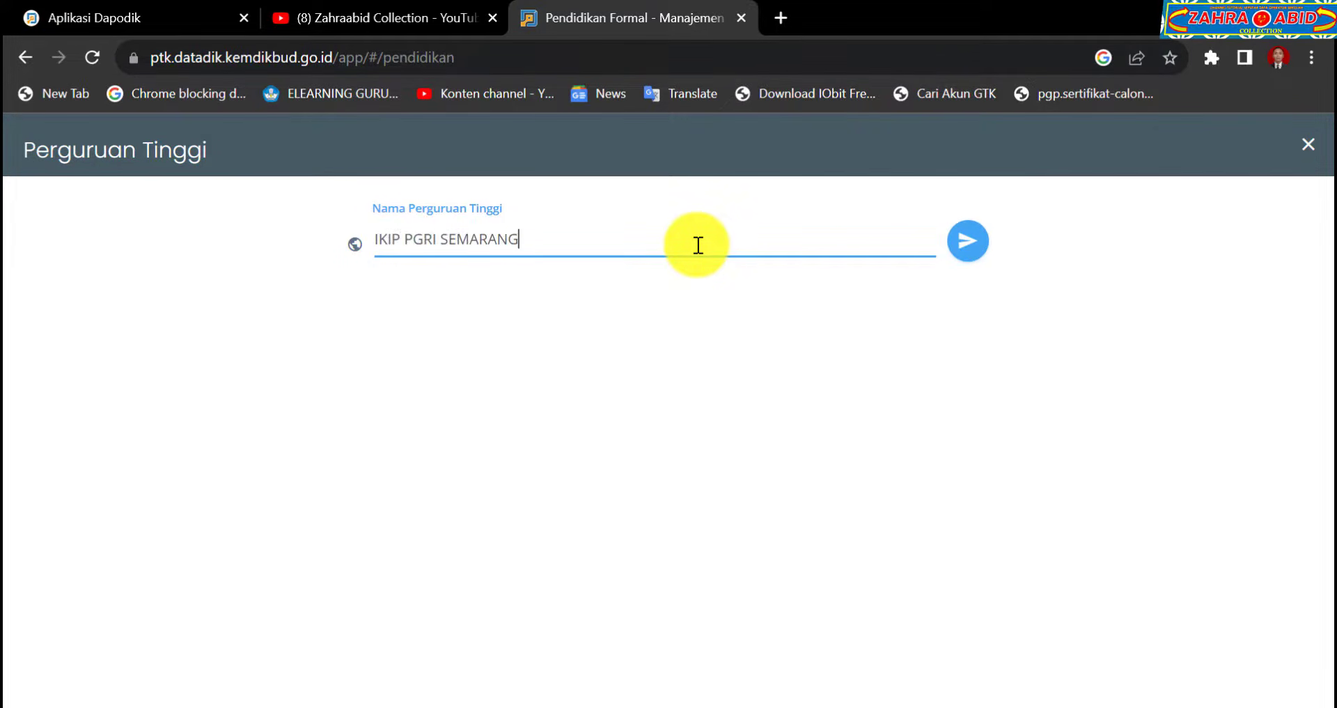
left_click(962, 245)
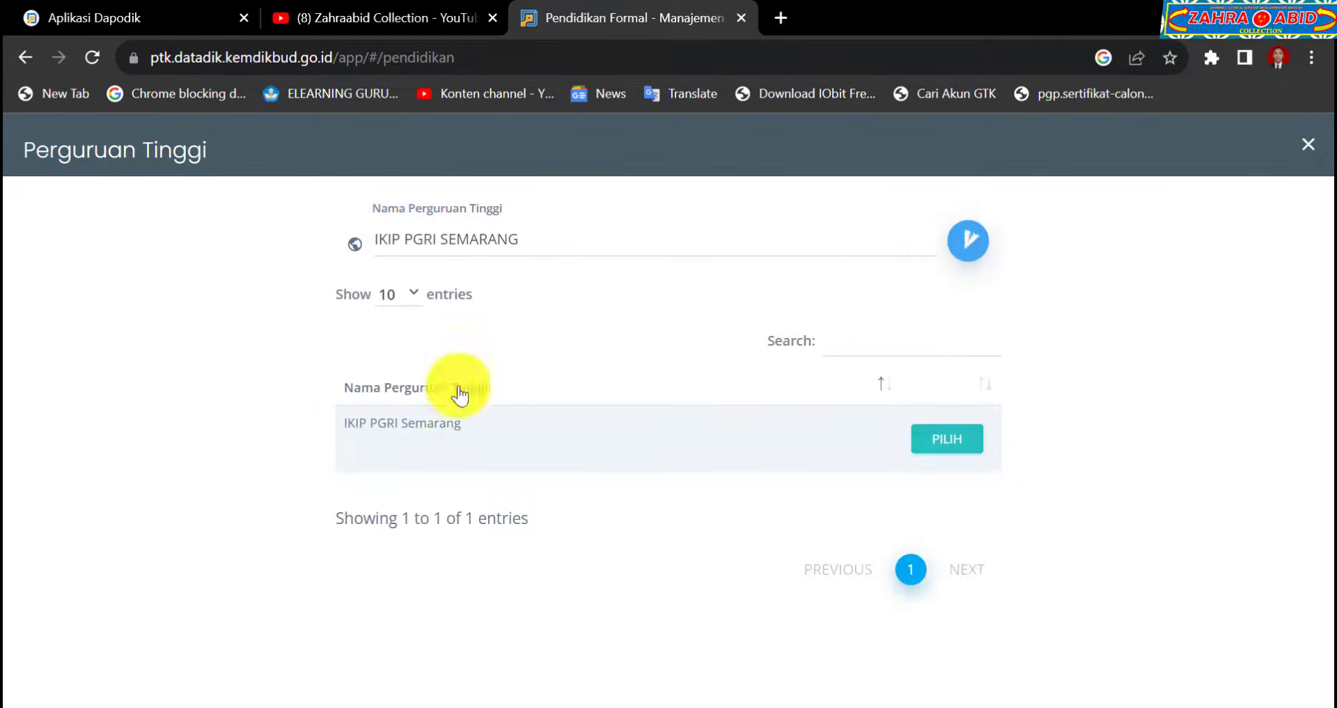
left_click(943, 439)
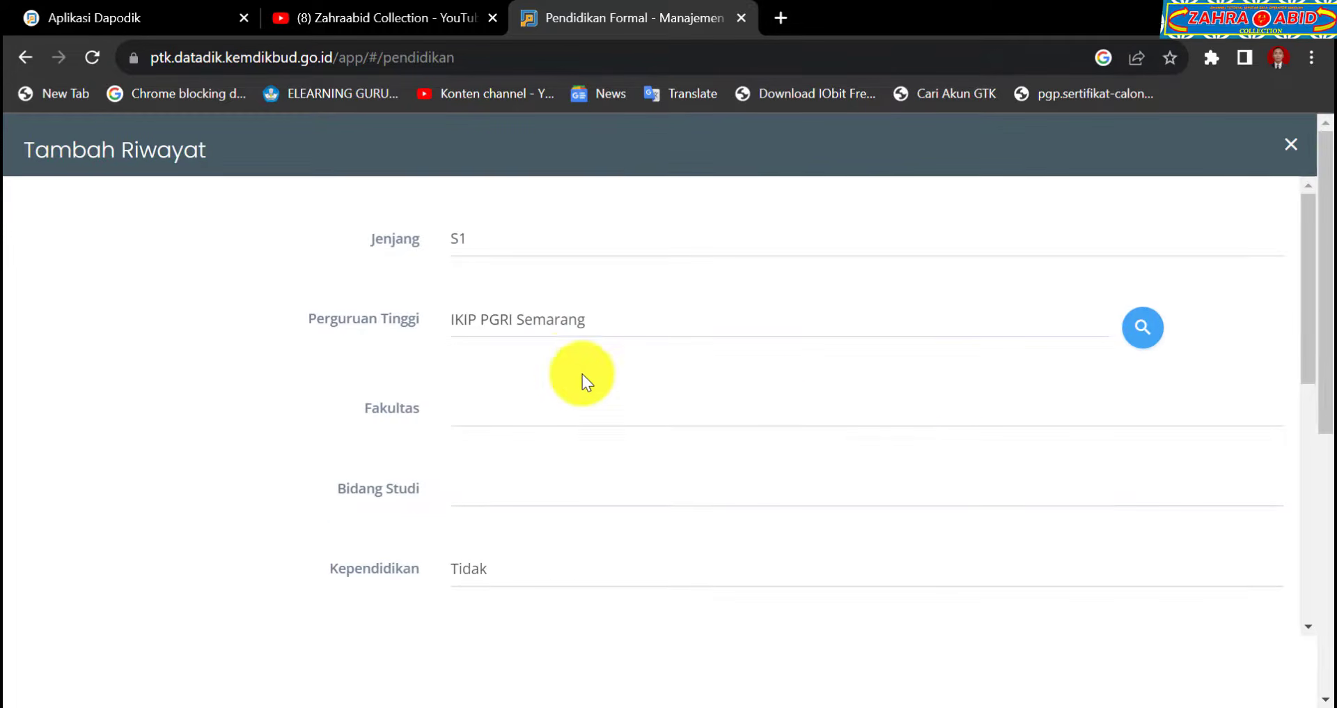
Choose Pendidikan Matematika from the Fakultas dropdown.
left_click(562, 407)
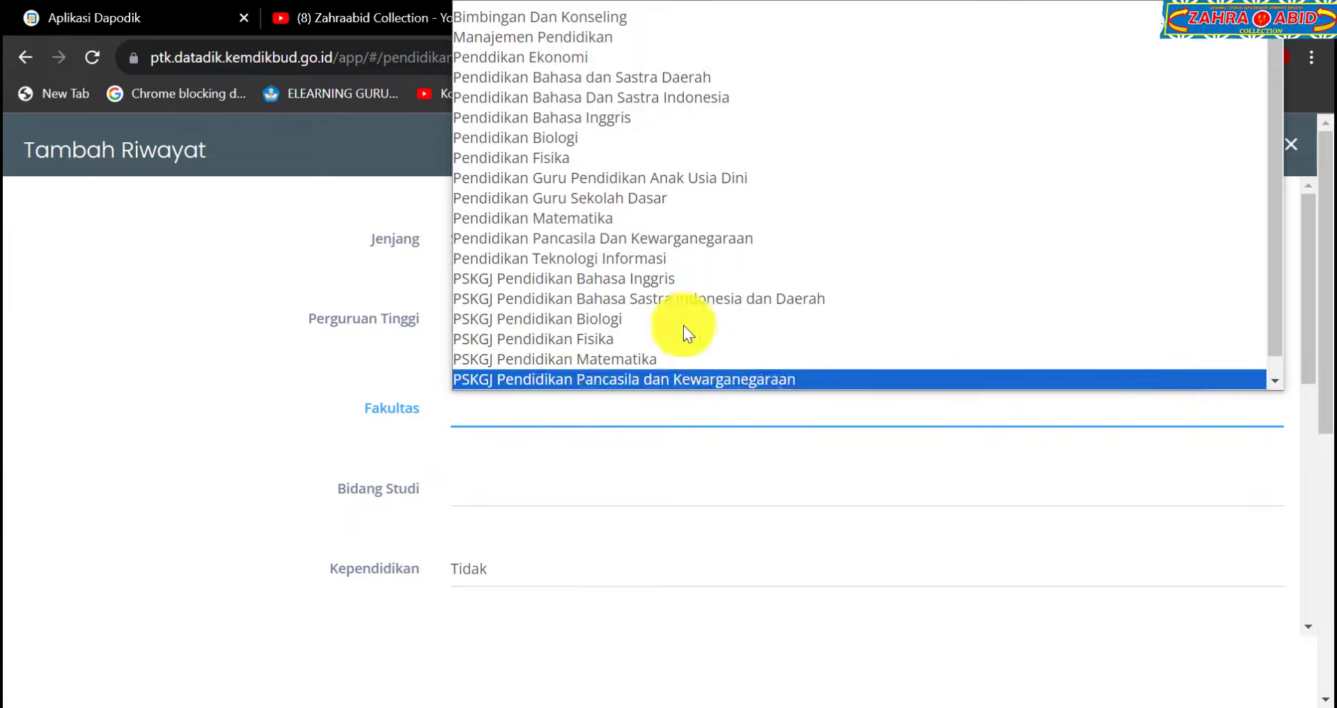
scroll(731, 286, "down", 1)
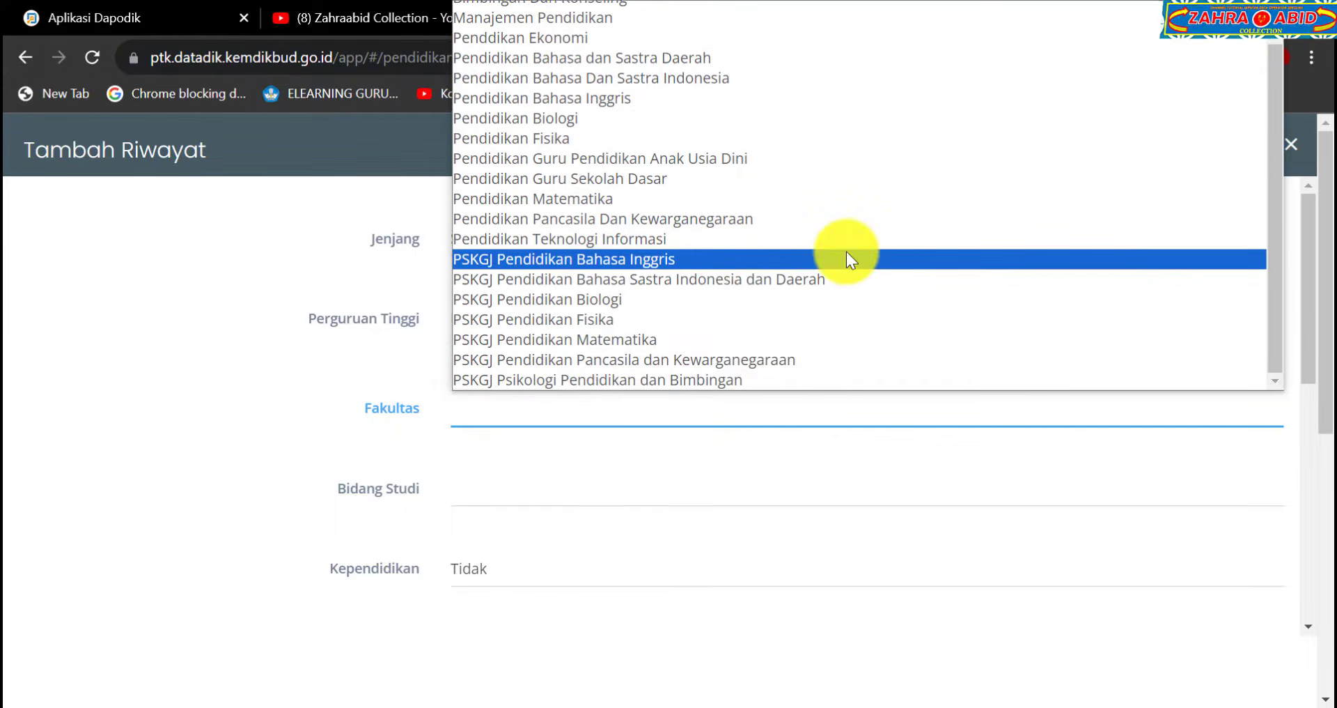
scroll(846, 252, "up", 1)
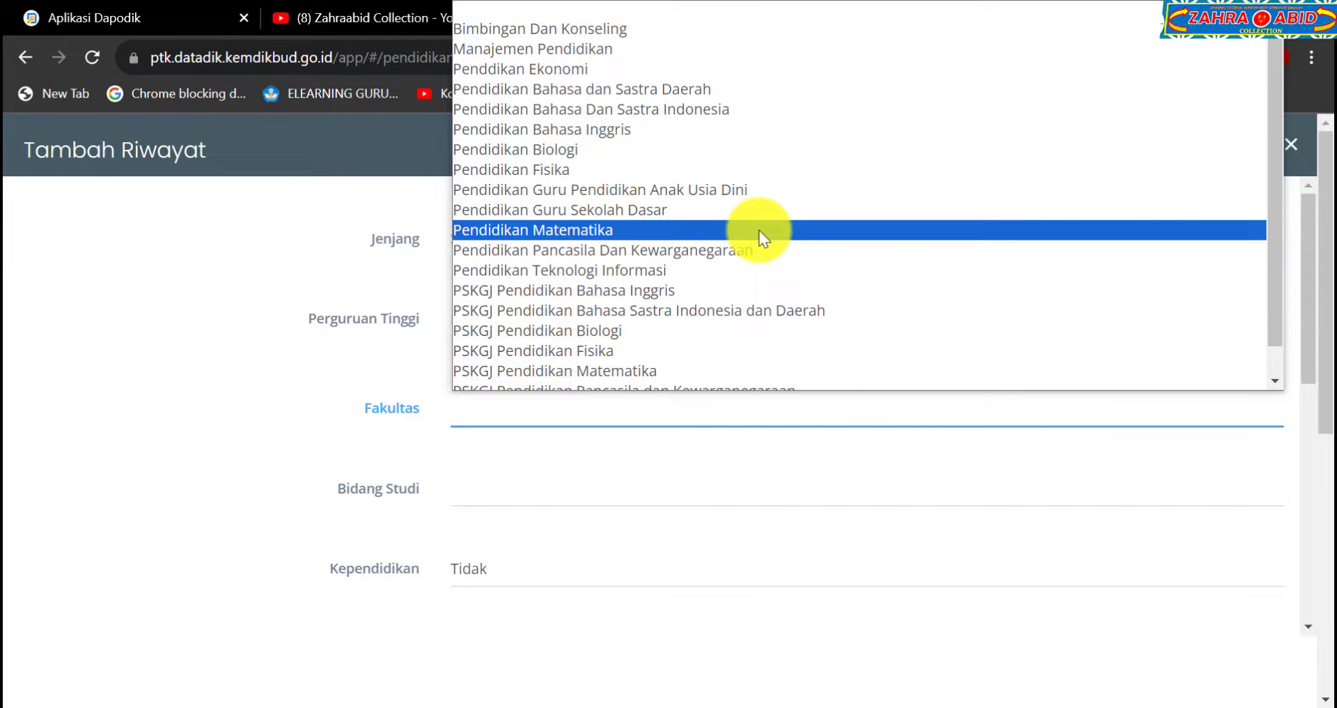
scroll(759, 231, "down", 1)
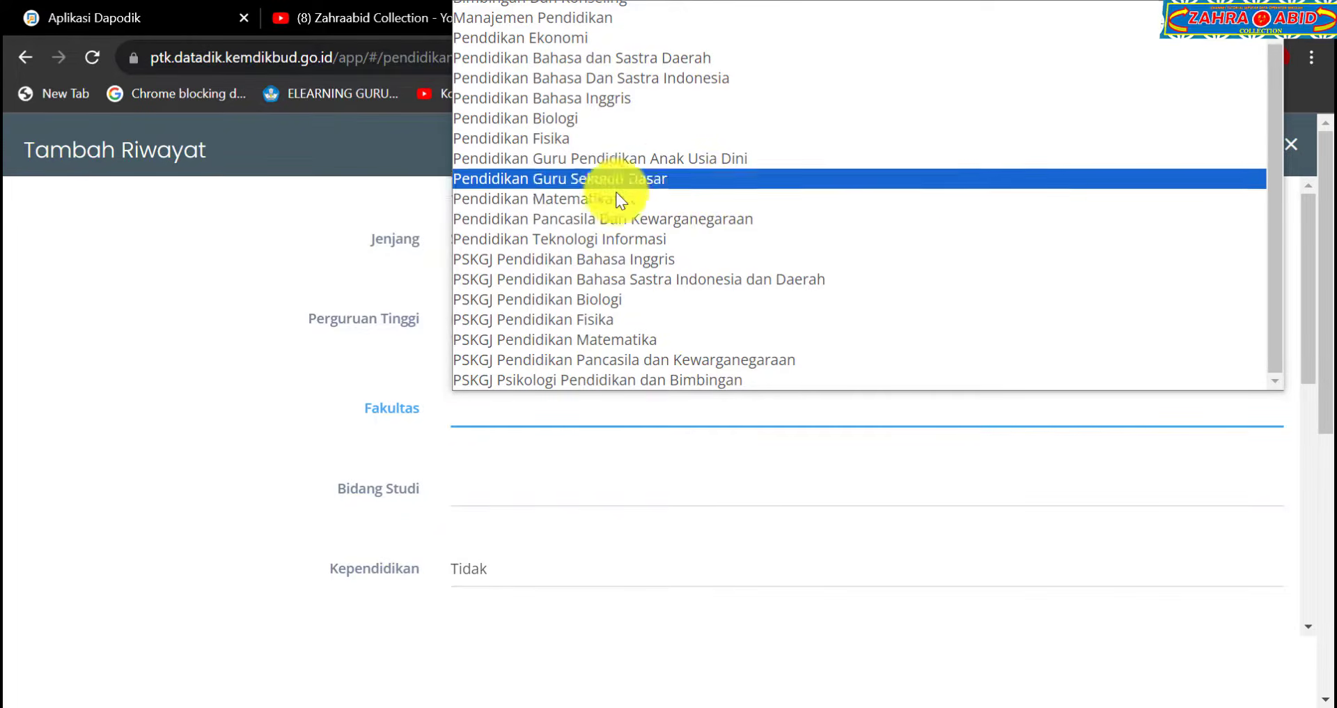
scroll(631, 219, "up", 1)
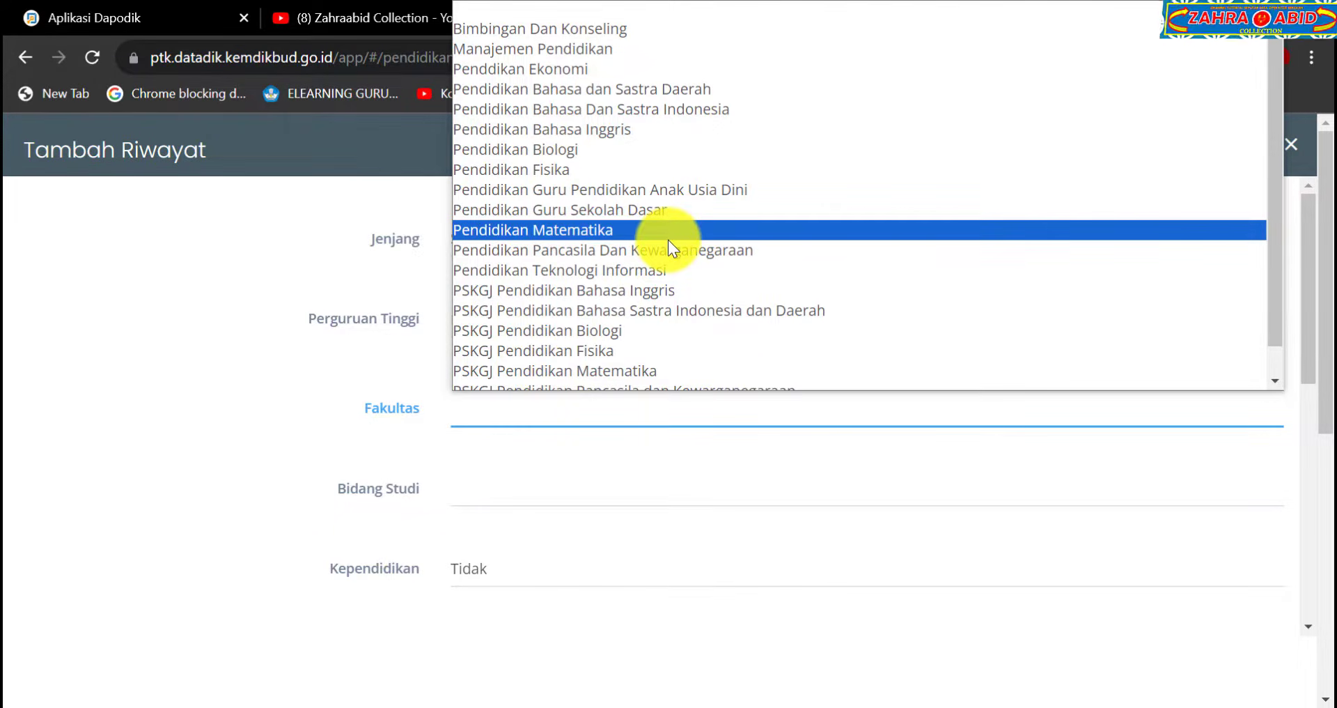
left_click(668, 237)
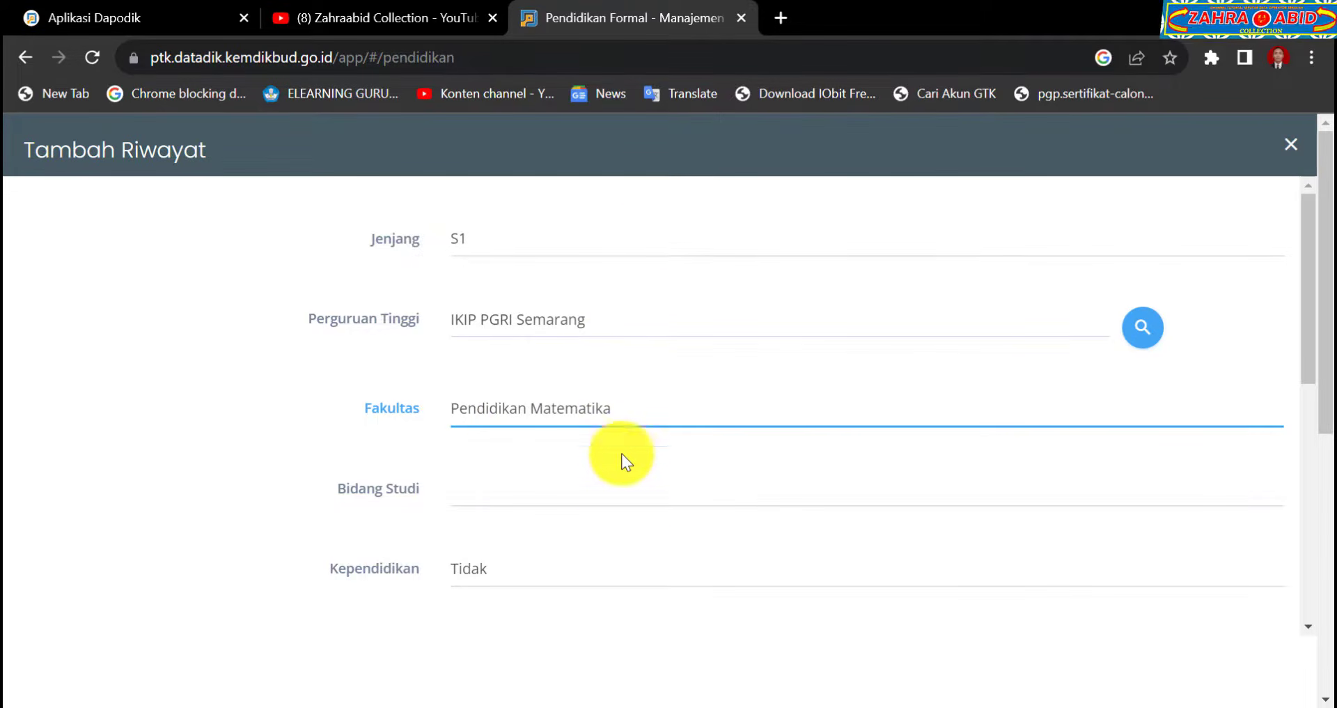
Find and select Pendidikan Matematika in the long Bidang Studi list.
left_click(620, 480)
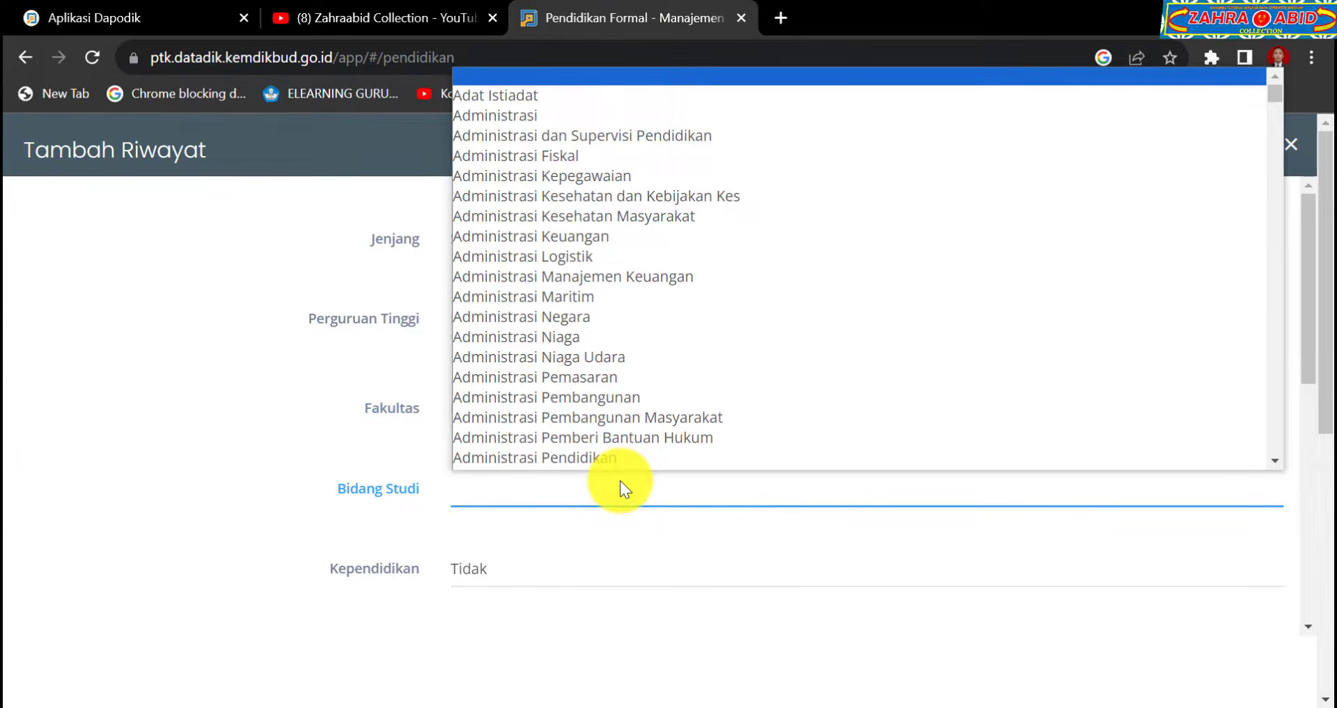
scroll(680, 378, "down", 1)
scroll(680, 378, "down", 7)
scroll(680, 379, "down", 6)
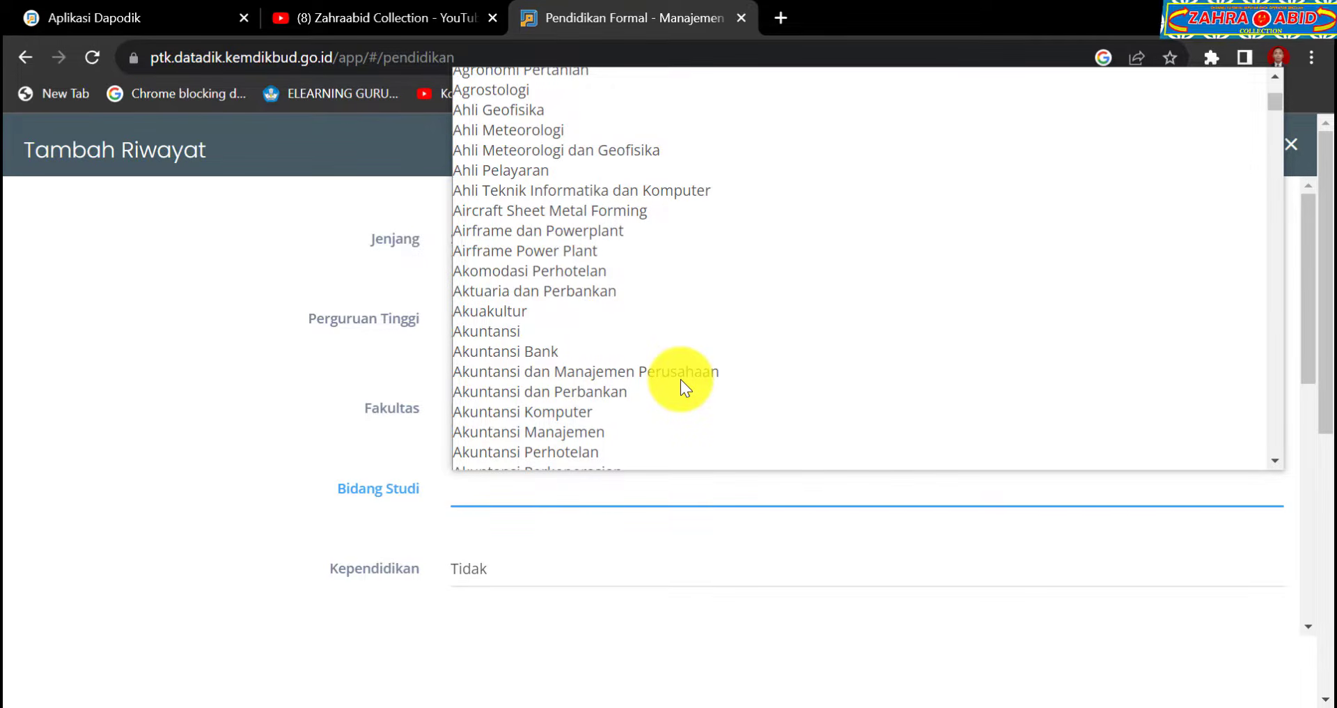
key("p")
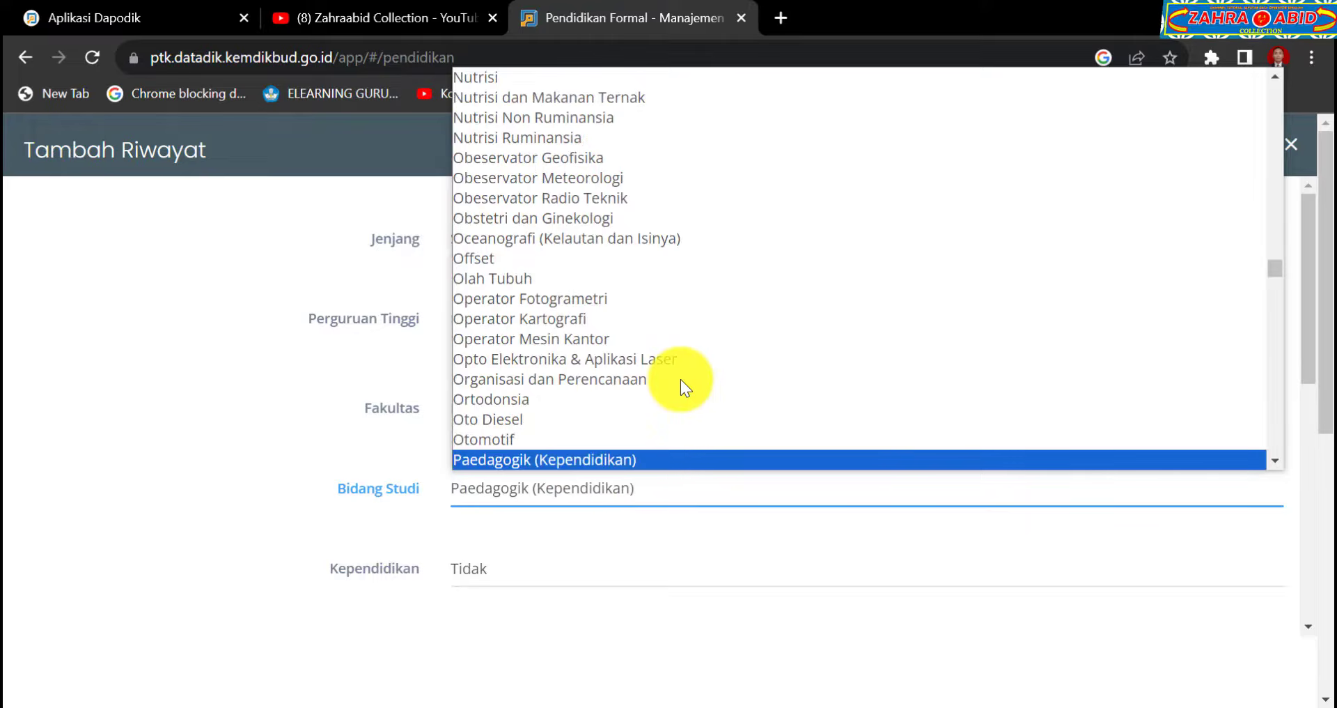
scroll(680, 379, "down", 3)
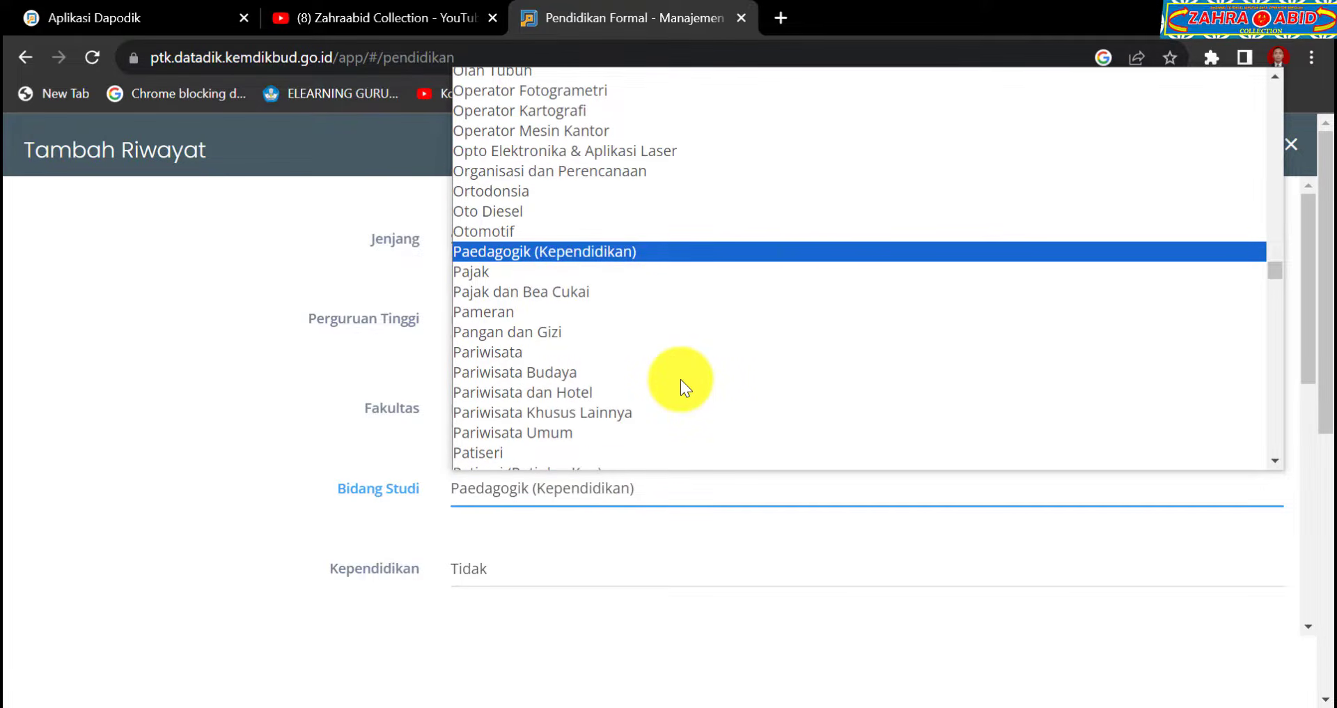
key("Down")
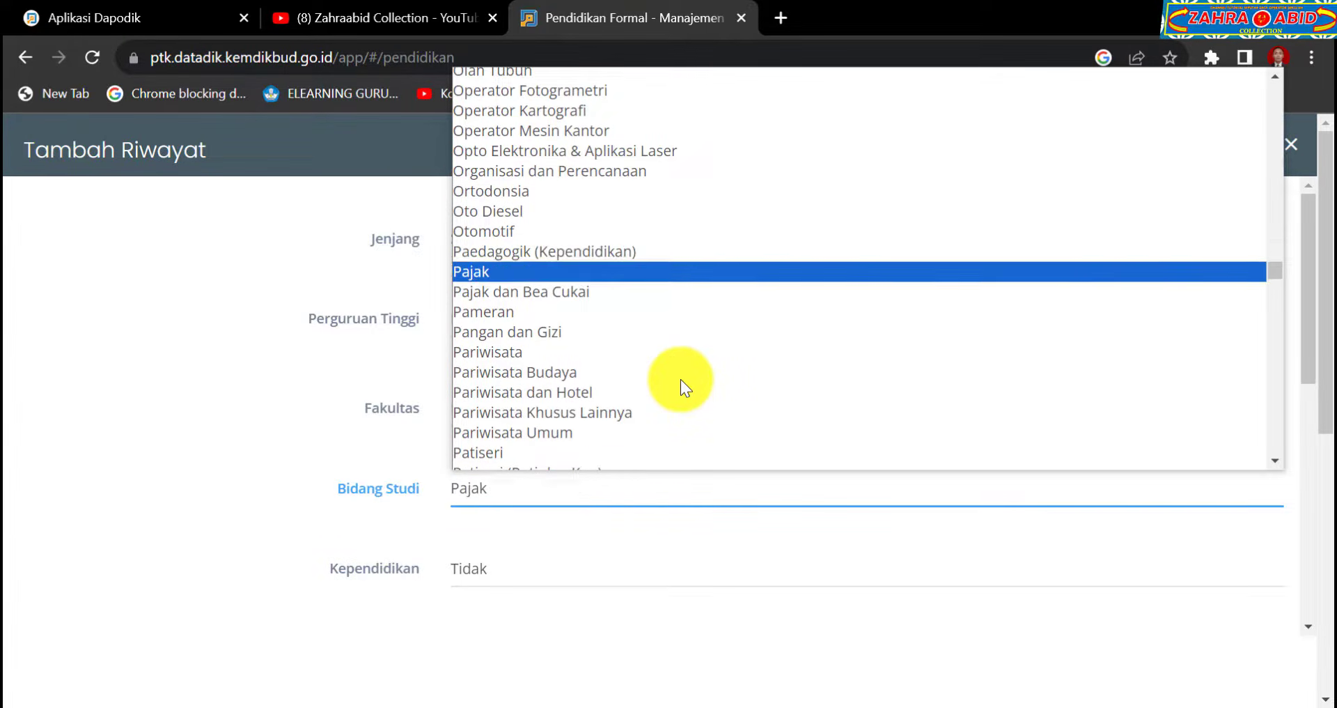
scroll(681, 361, "down", 15)
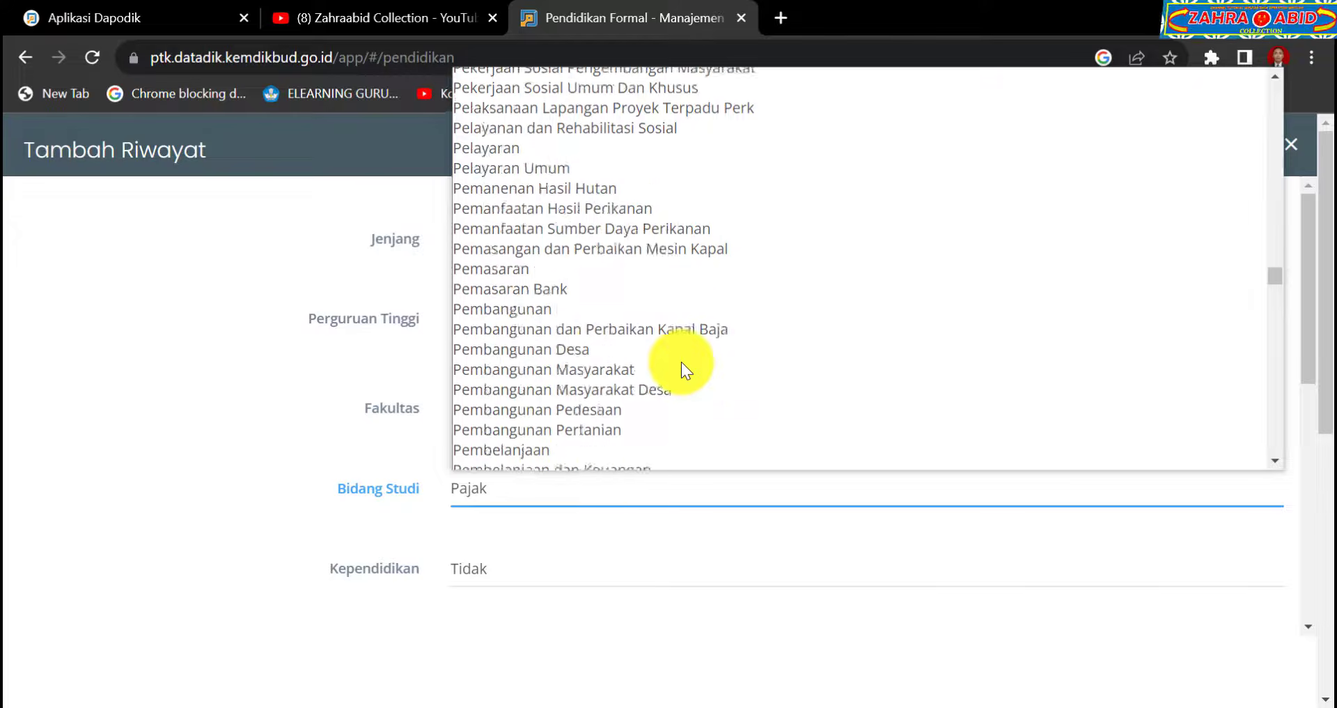
scroll(681, 361, "down", 10)
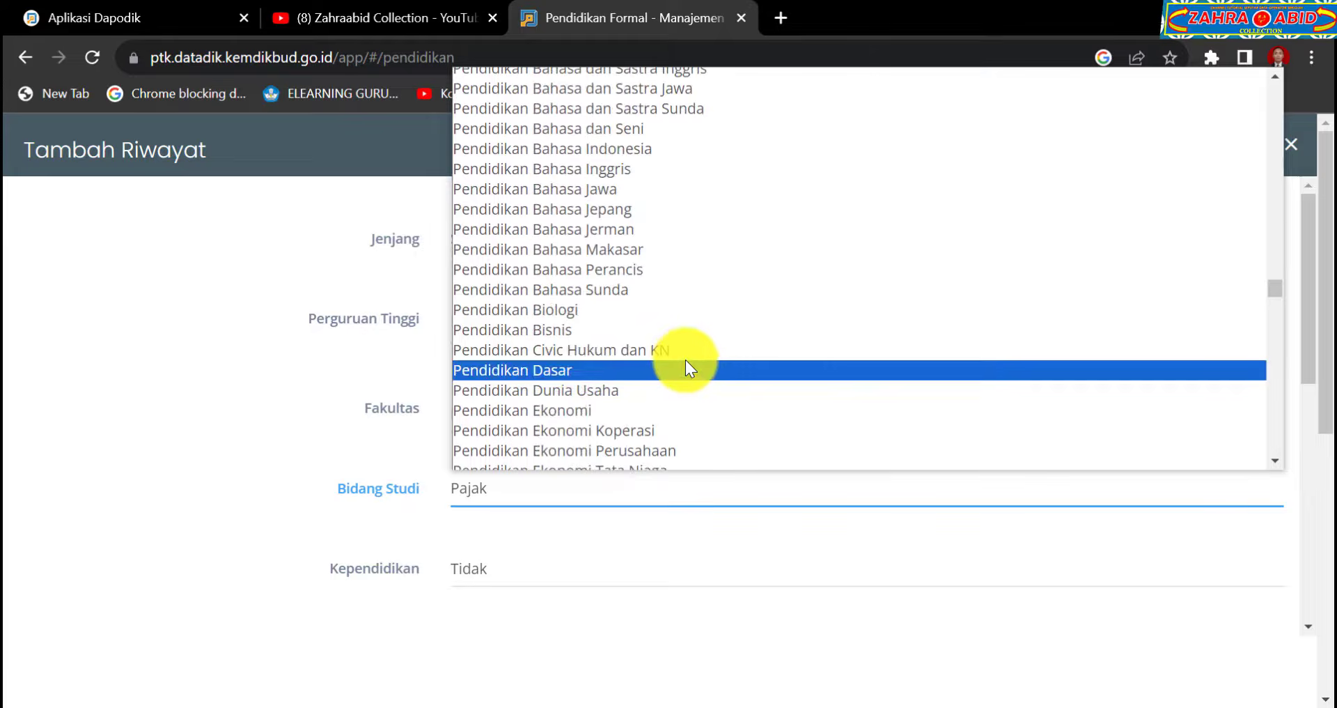
scroll(685, 360, "down", 3)
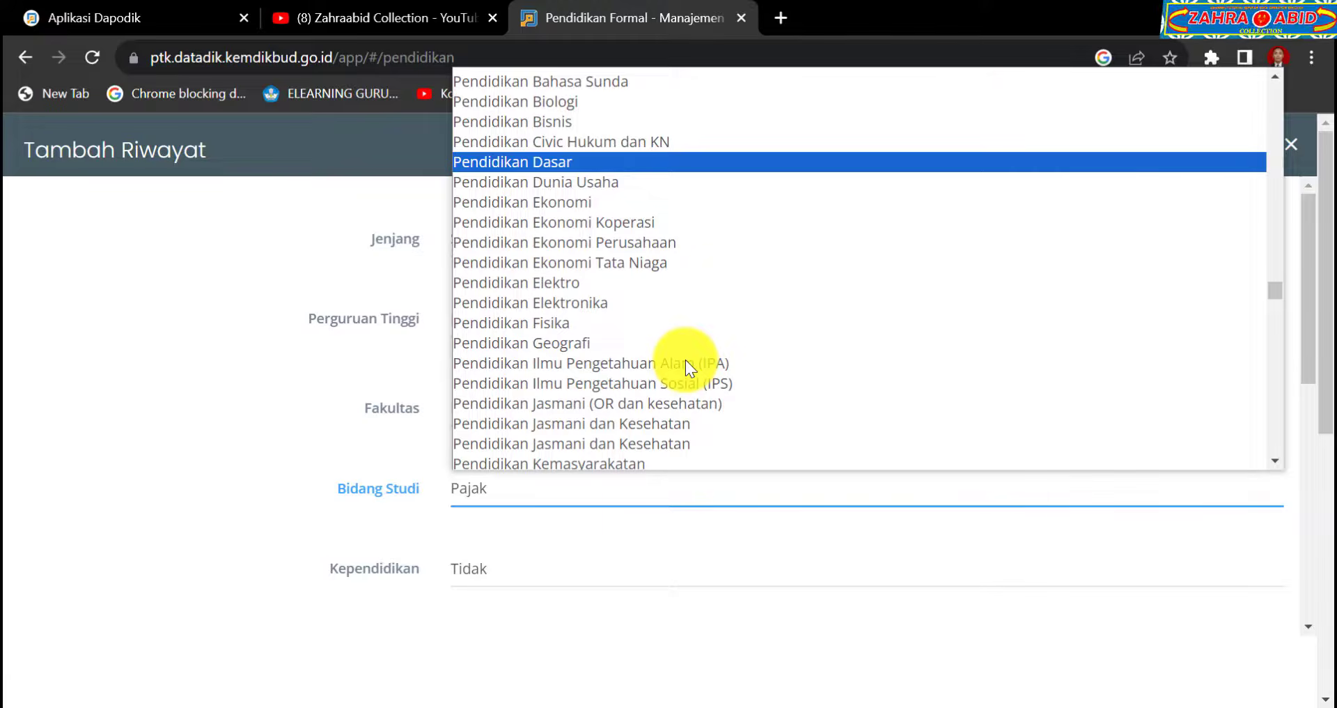
scroll(685, 360, "down", 3)
scroll(681, 356, "down", 9)
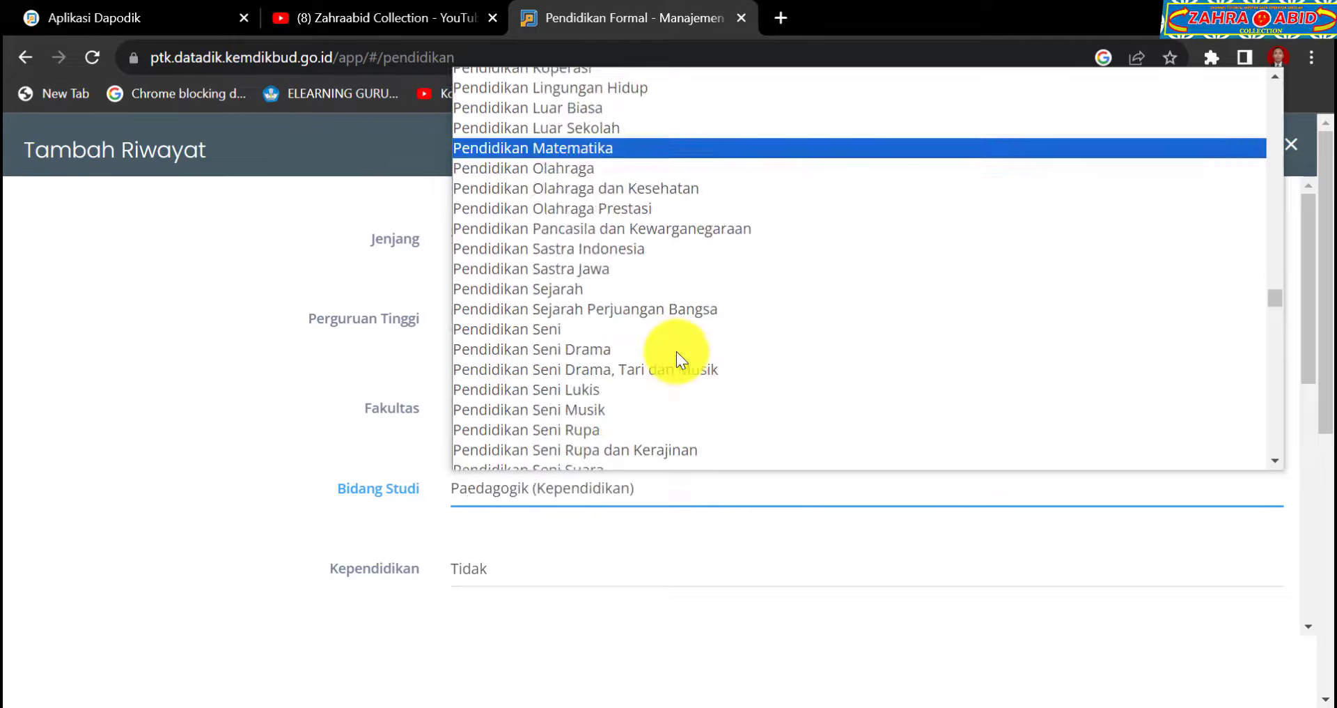
scroll(676, 351, "up", 3)
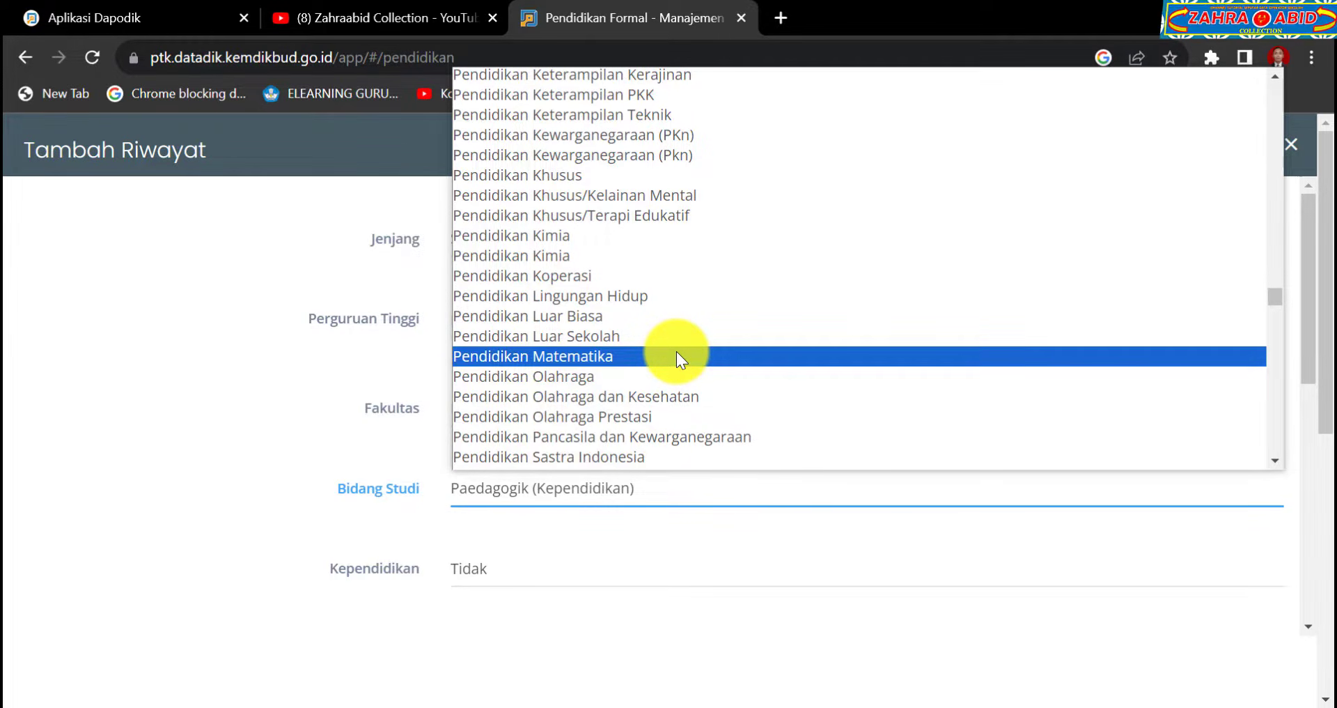
left_click(675, 356)
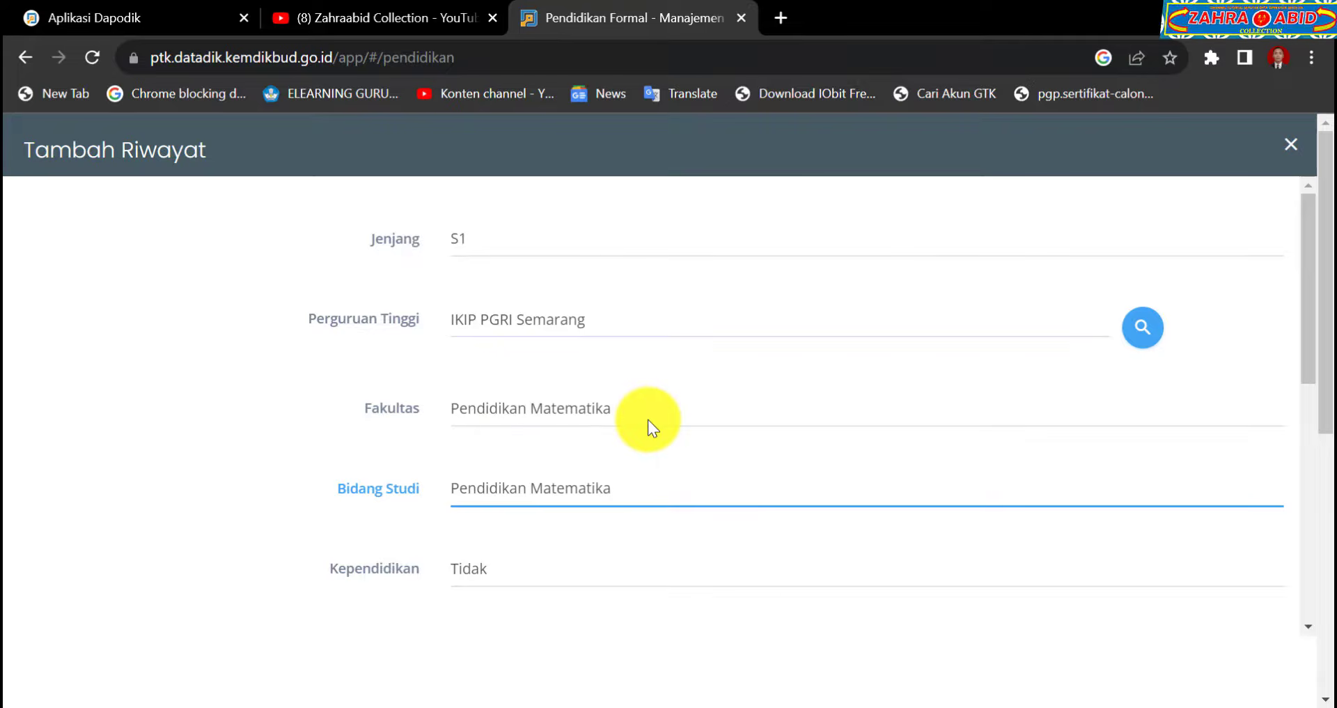
scroll(648, 419, "down", 2)
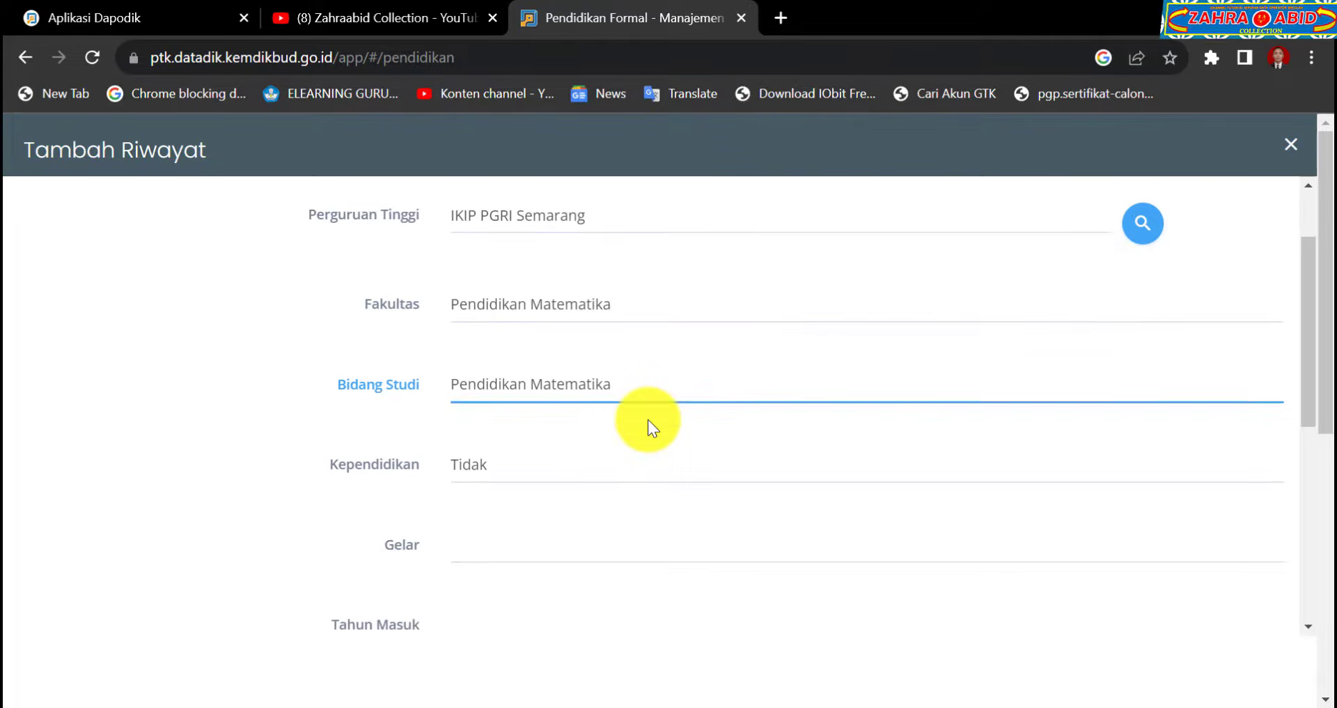
Set Kependidikan to Ya for the new record.
scroll(648, 419, "down", 2)
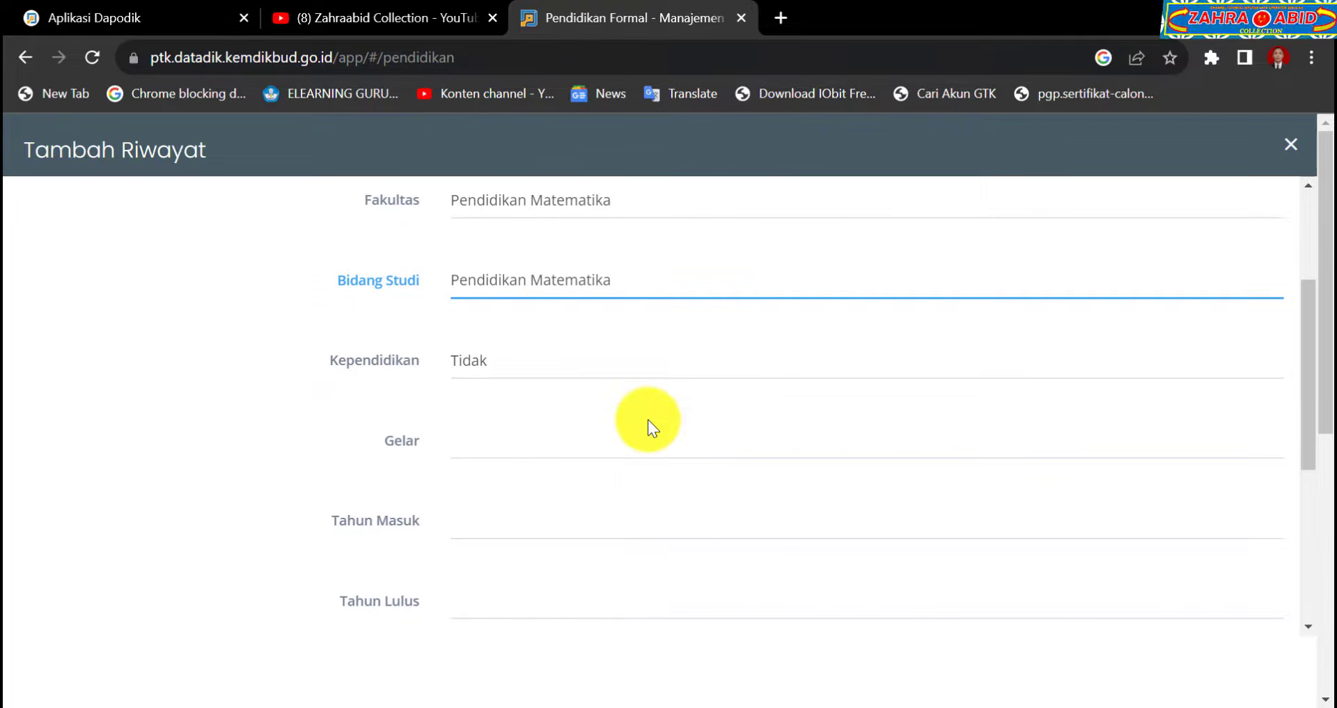
left_click(596, 367)
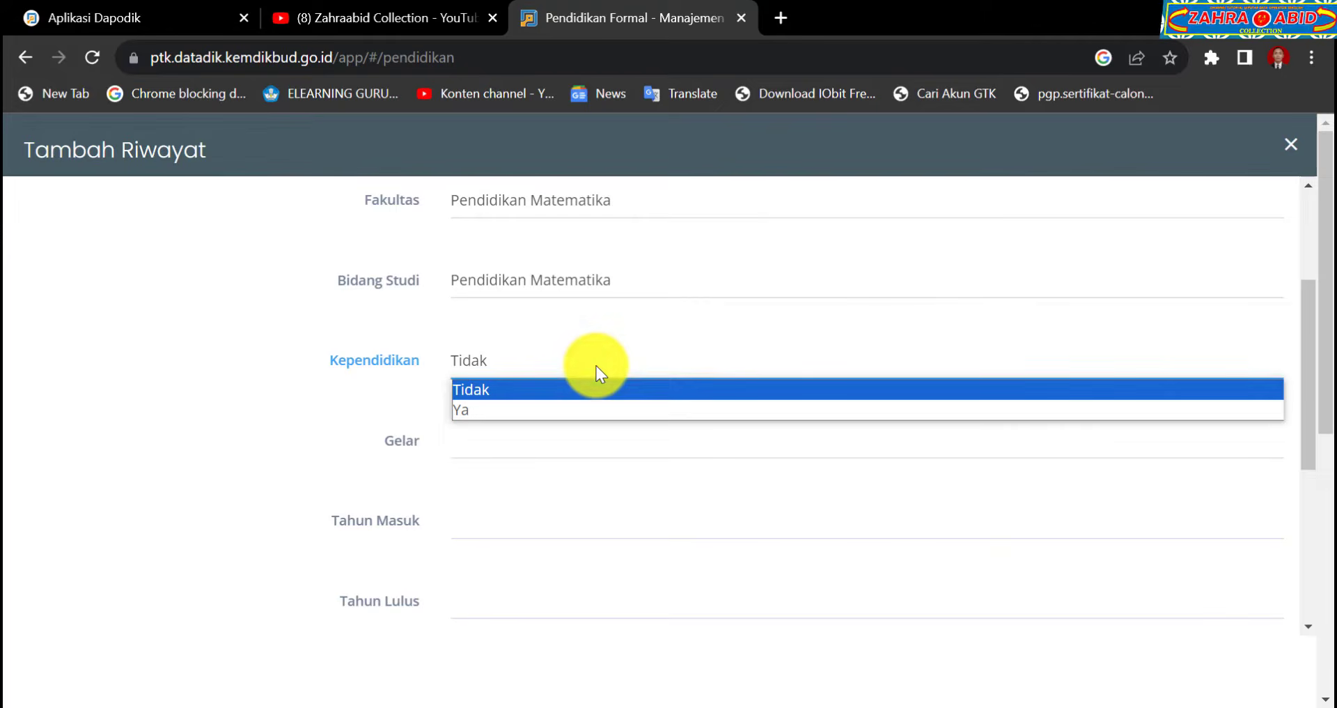
left_click(548, 408)
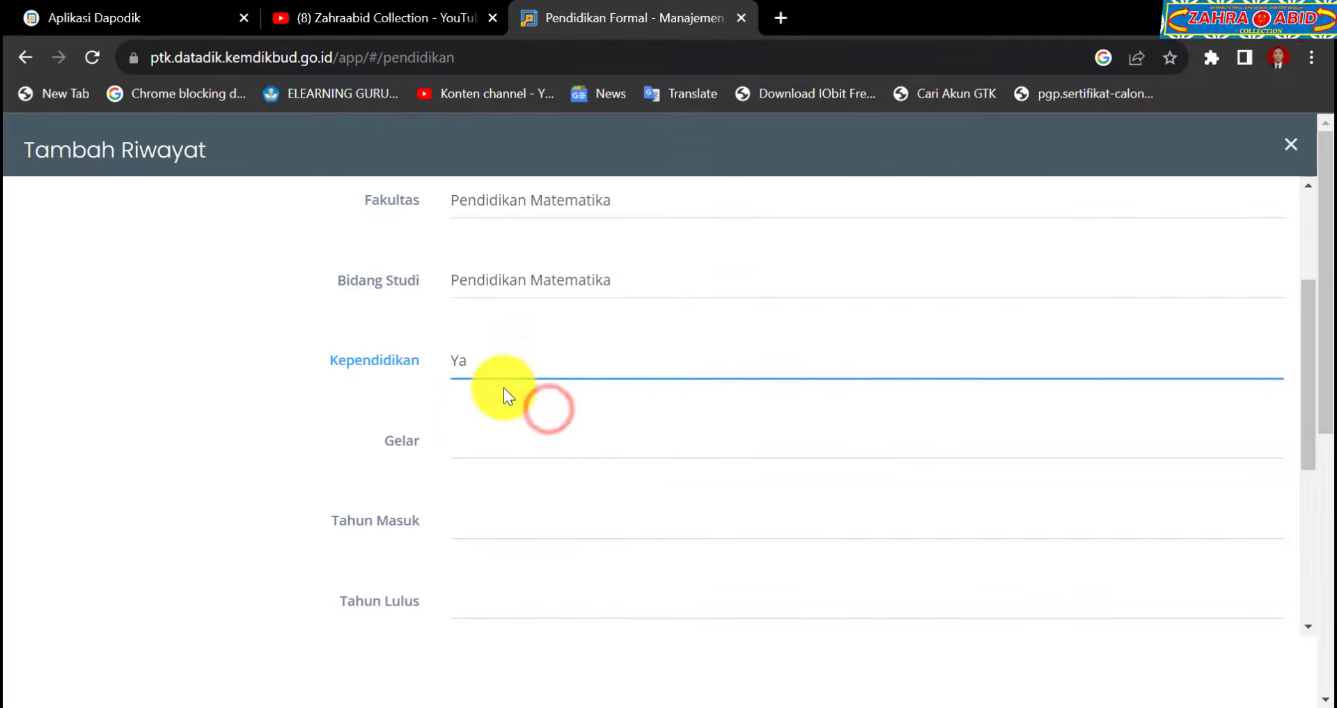
Select Sarjana Pendidikan (S.Pd) as the Gelar.
left_click(544, 437)
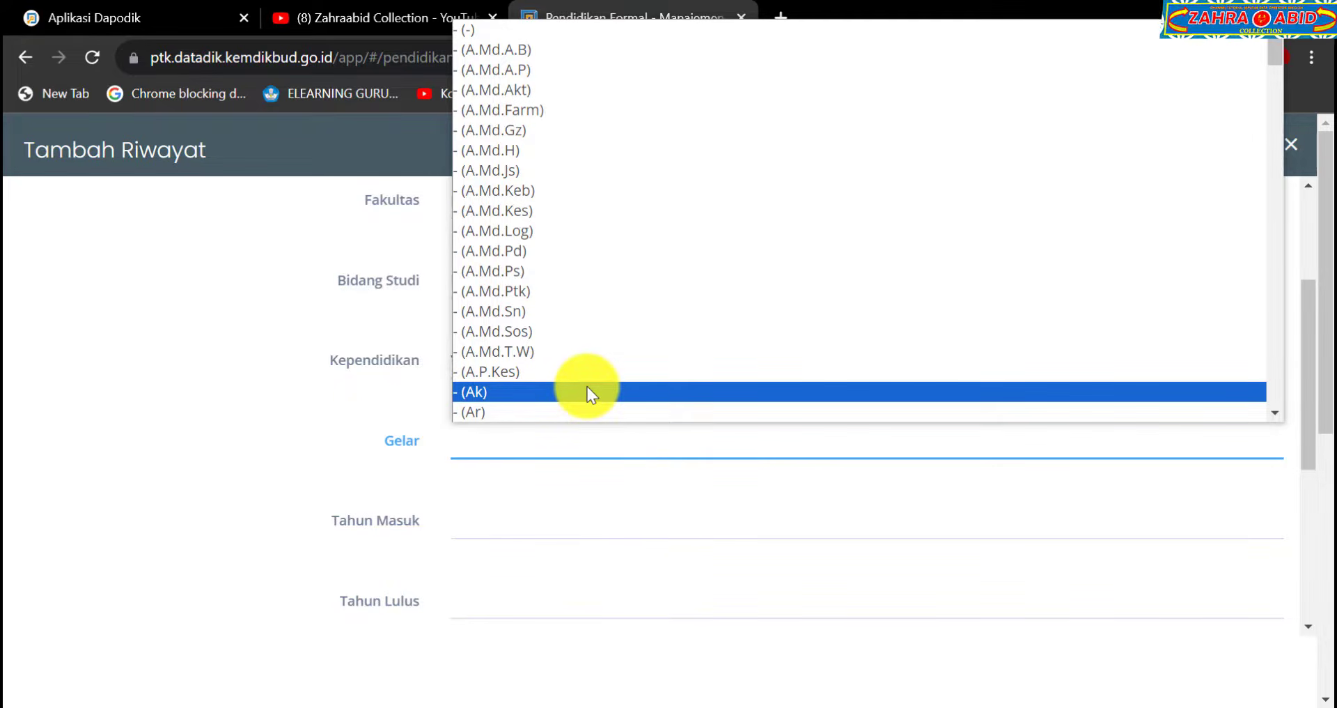
scroll(655, 342, "down", 10)
scroll(712, 332, "down", 12)
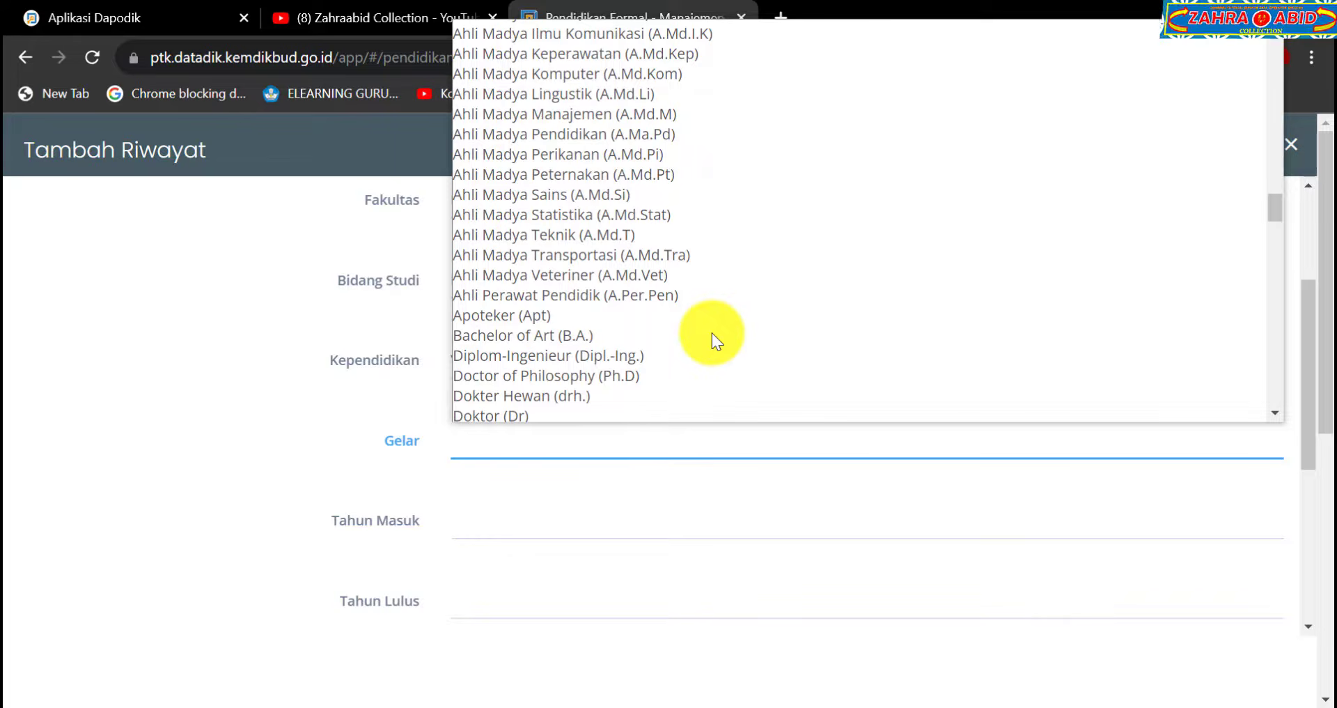
key("s")
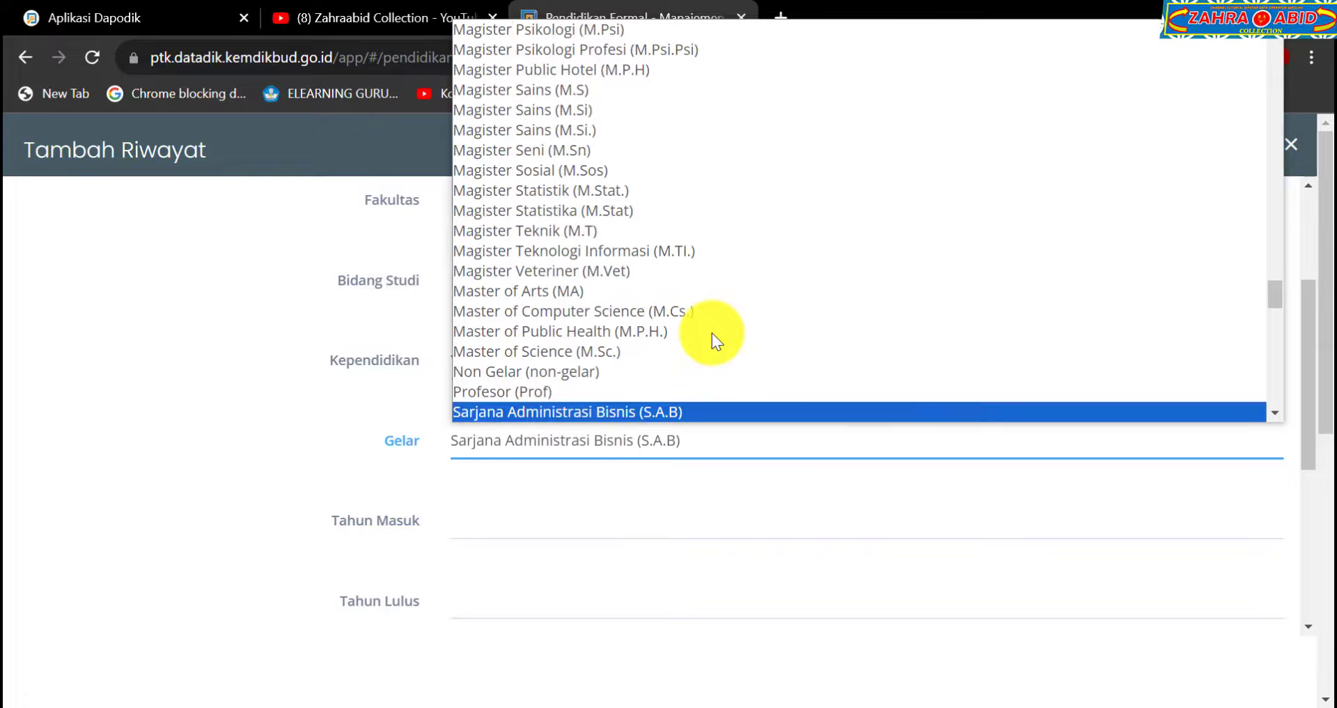
scroll(712, 332, "down", 3)
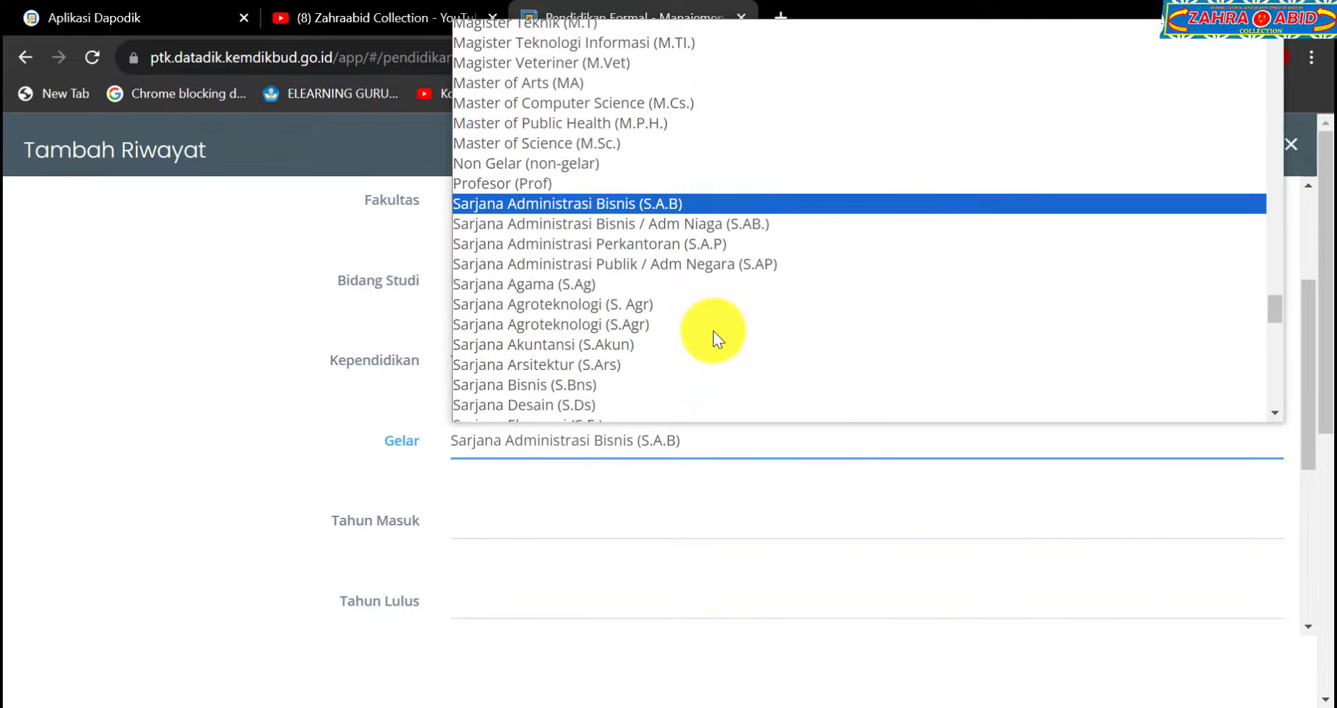
scroll(713, 331, "down", 3)
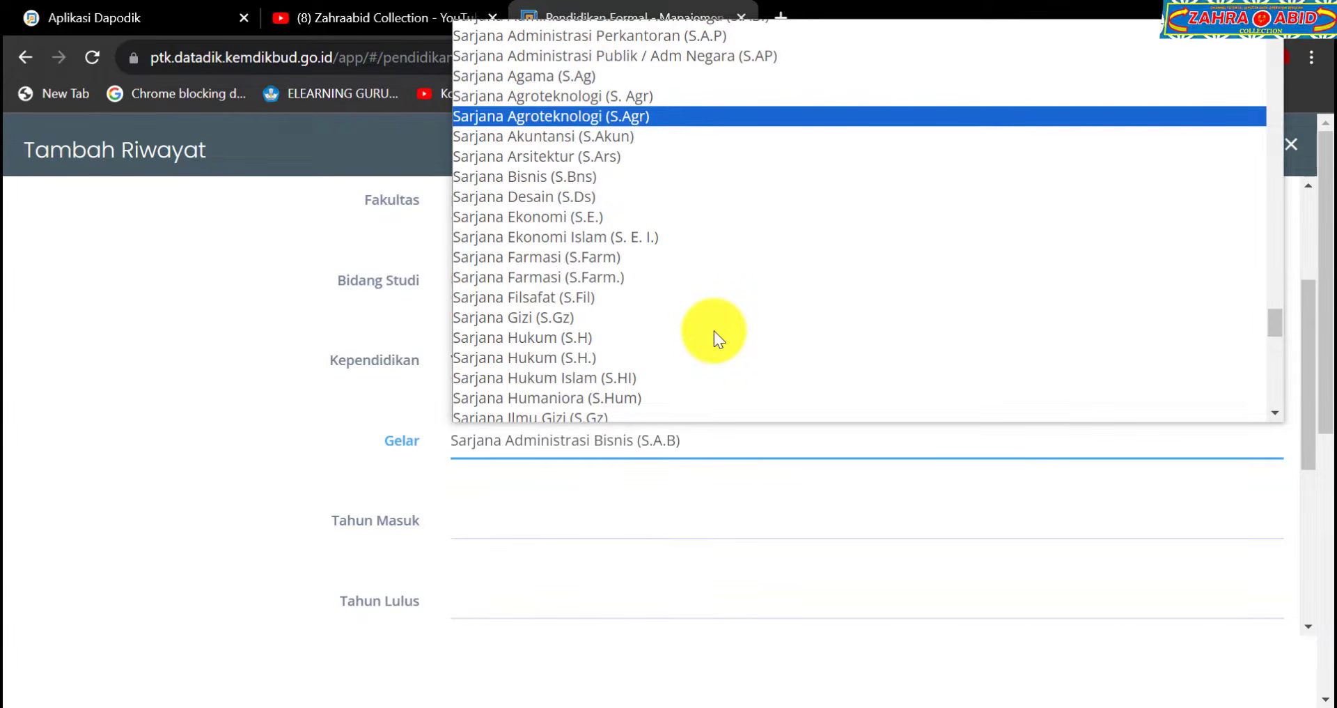
scroll(713, 330, "down", 9)
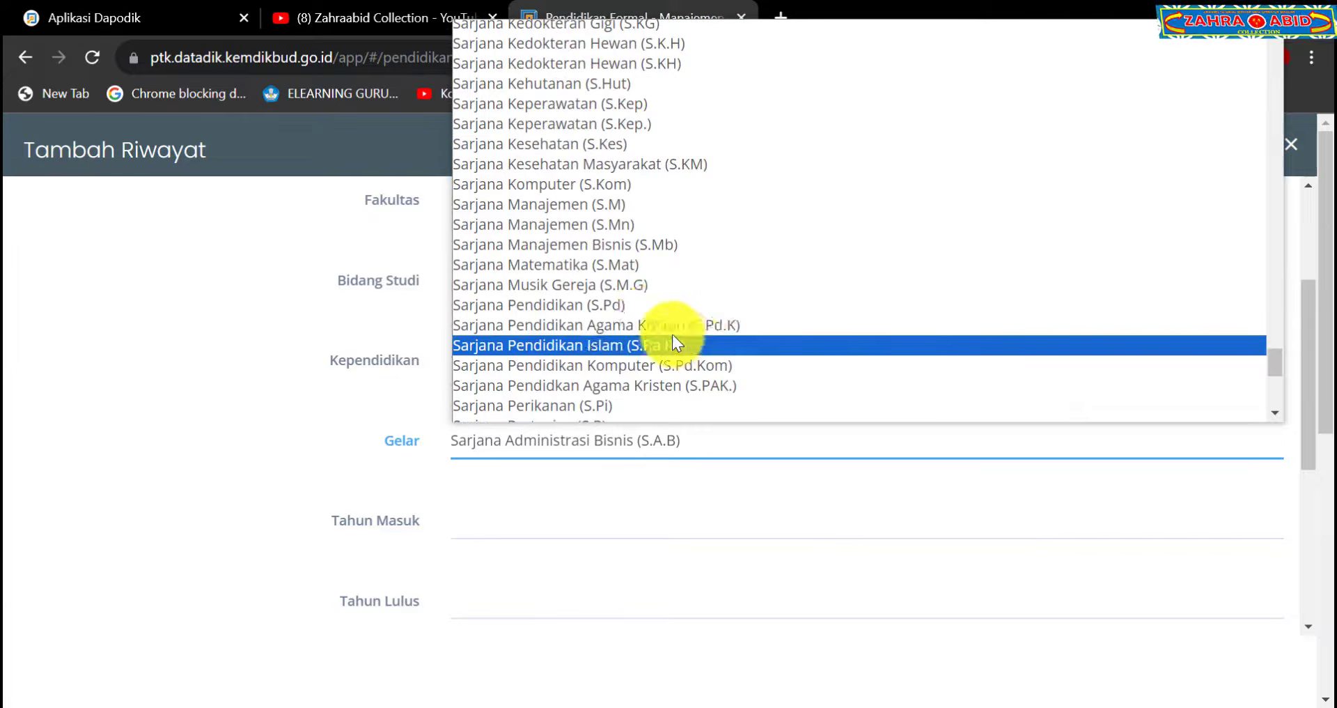
left_click(575, 306)
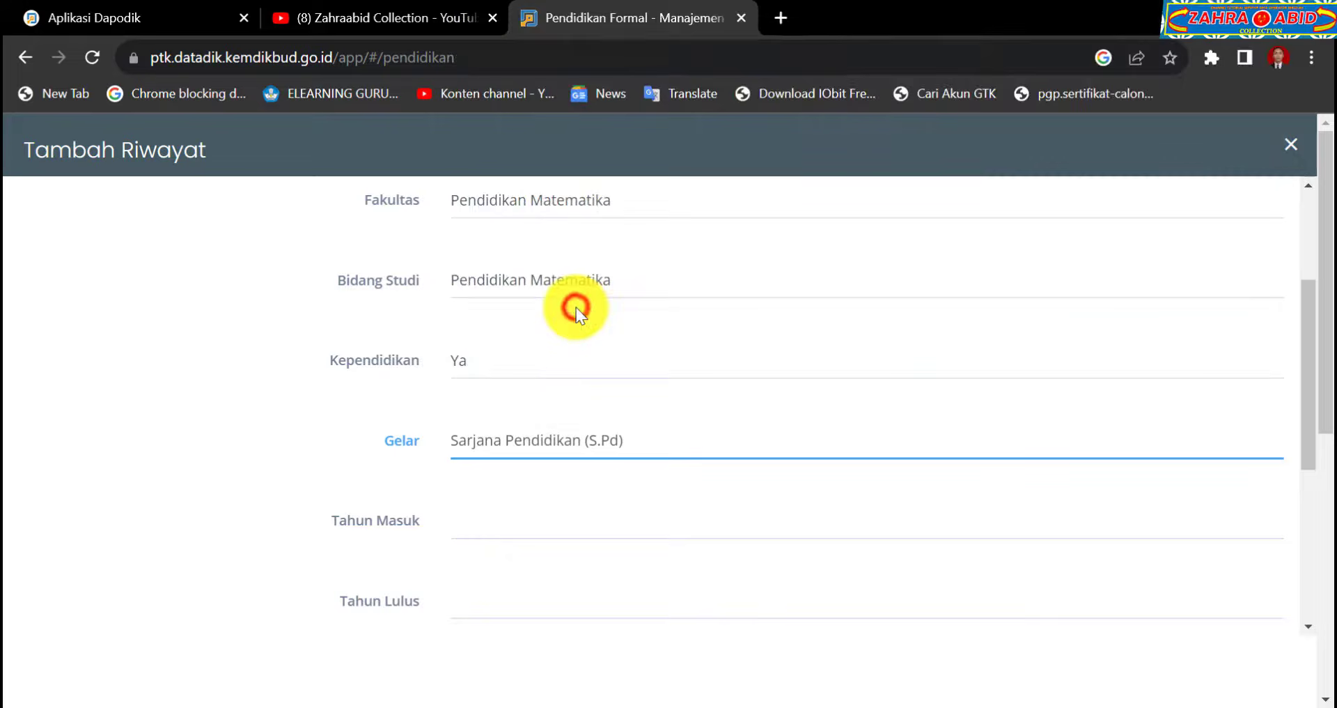
left_click(684, 503)
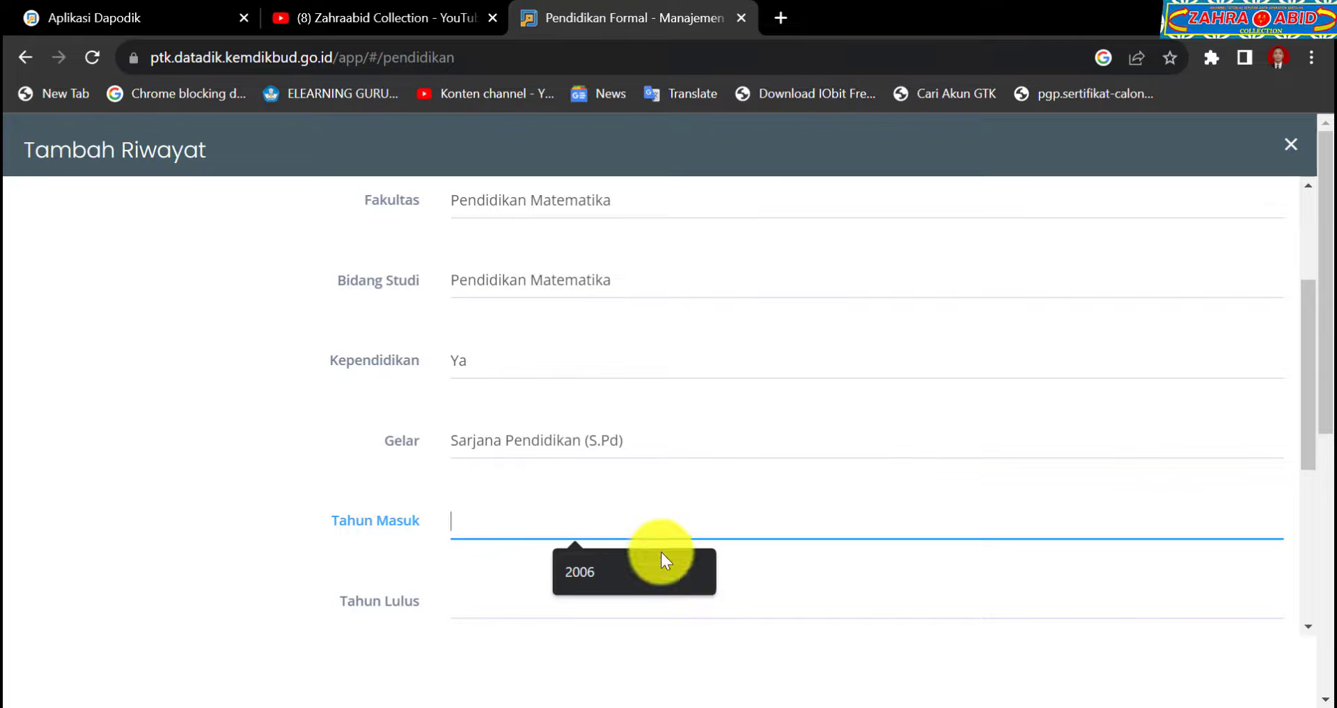
Set the S1 entry's Tahun Masuk to 2006 and Tahun Lulus to 2010.
left_click(641, 588)
left_click(641, 588)
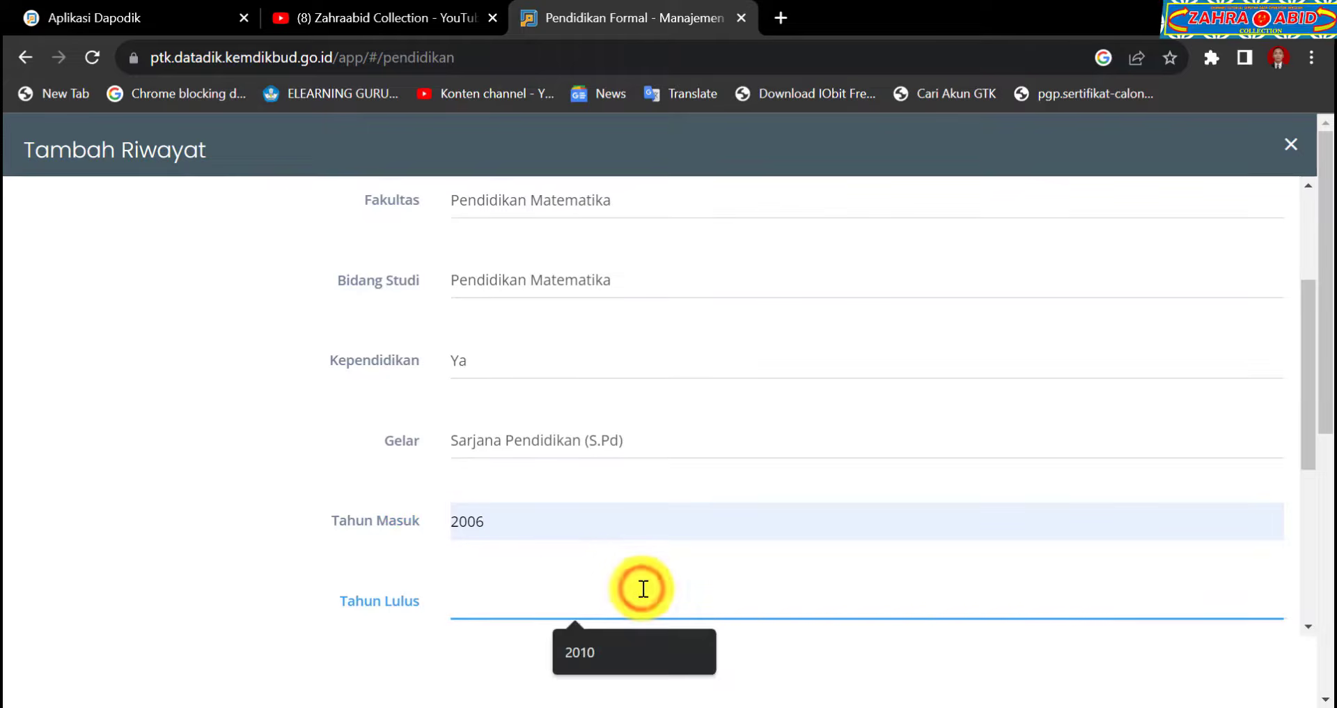
left_click(617, 649)
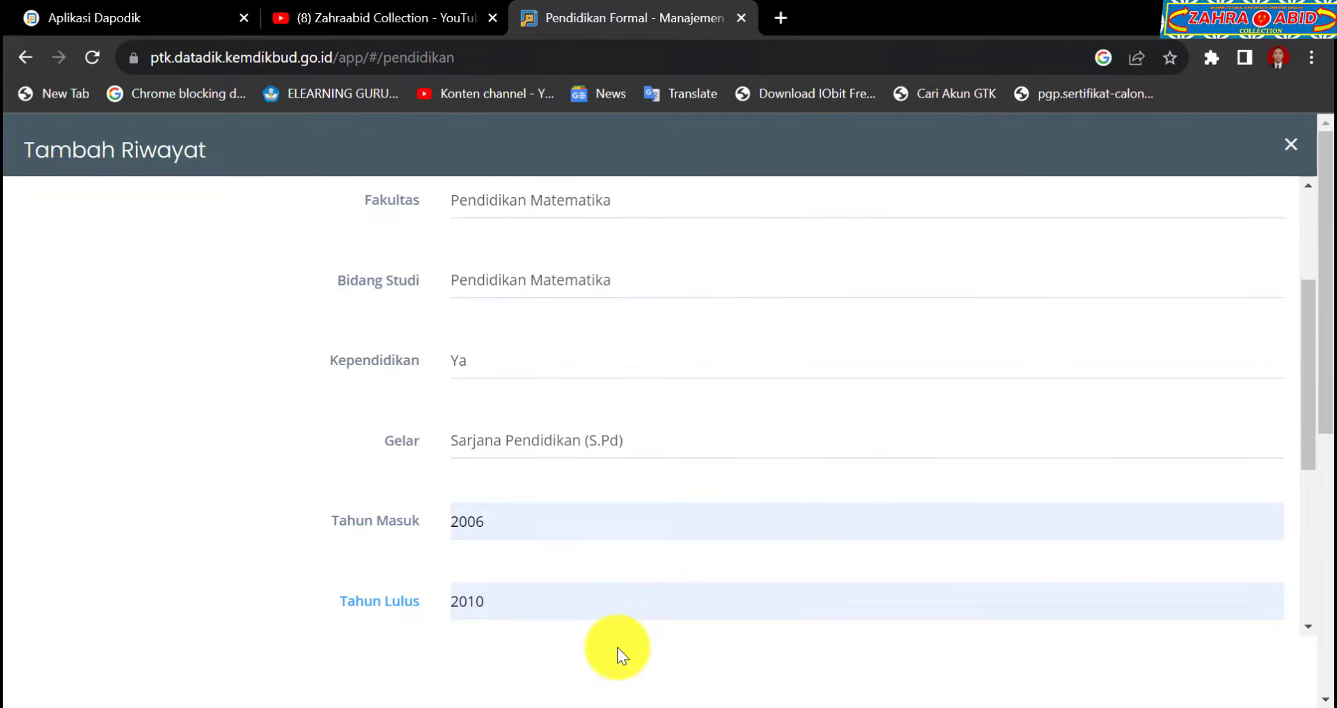
scroll(617, 646, "down", 5)
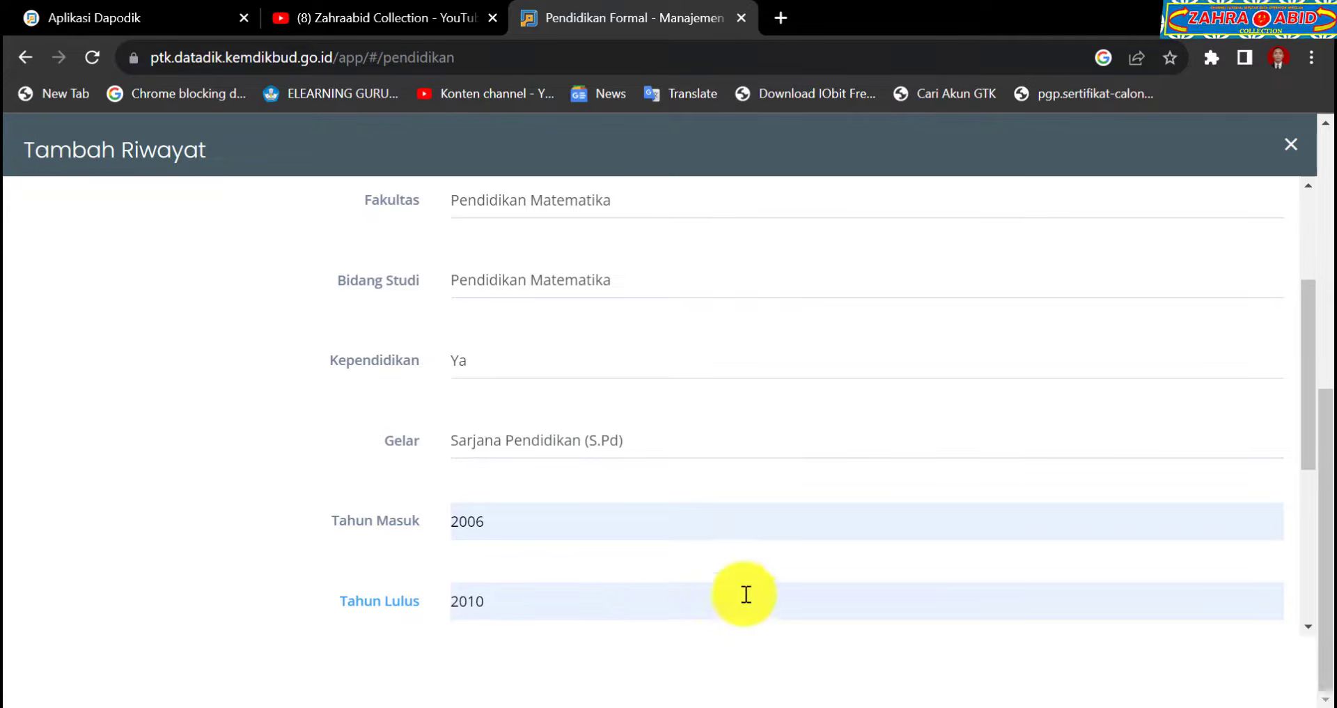
scroll(746, 594, "down", 3)
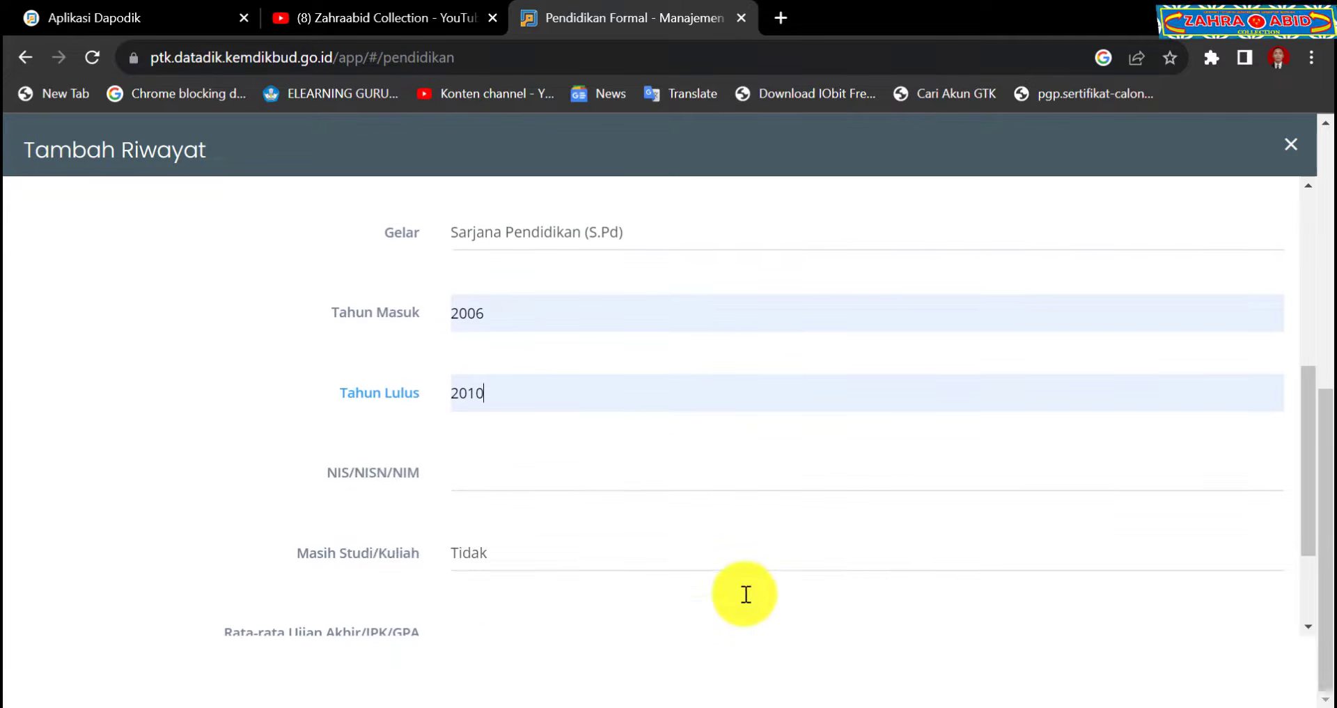
Enter the student's NIM in NIS/NISN/NIM and set Masih Studi/Kuliah to Tidak.
left_click(649, 452)
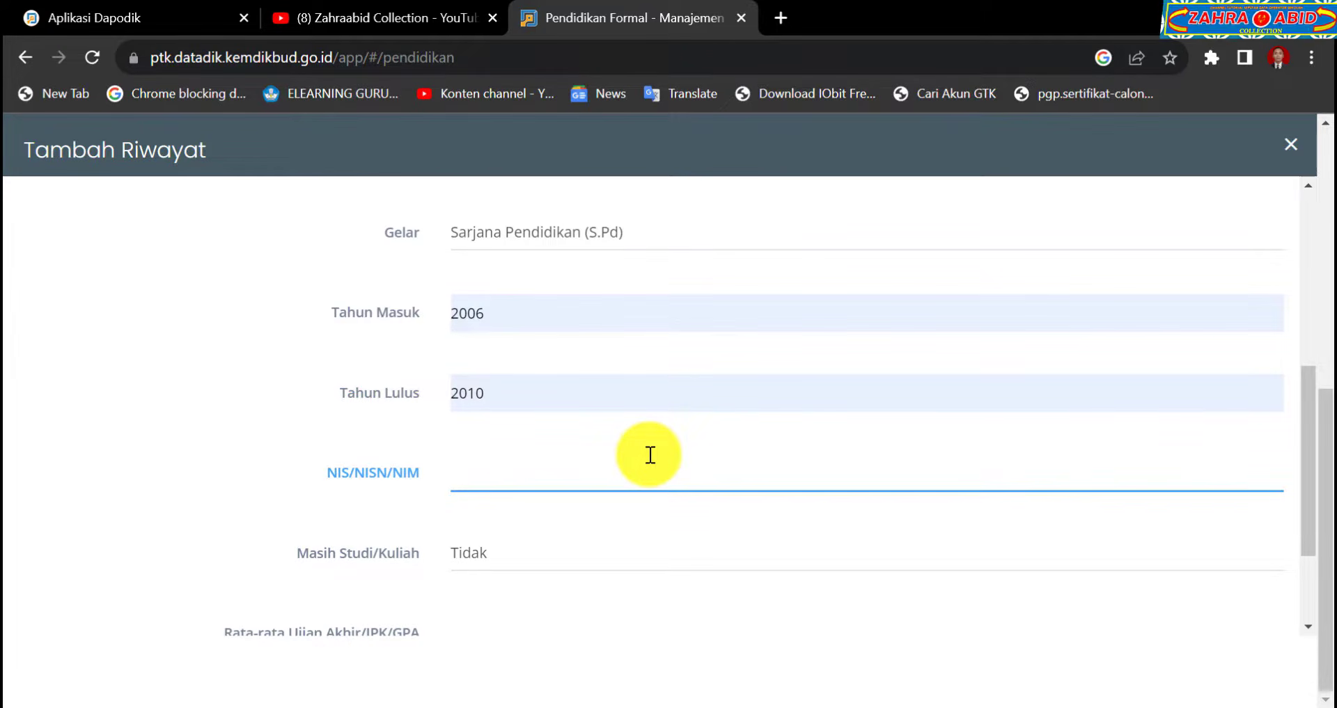
left_click(636, 550)
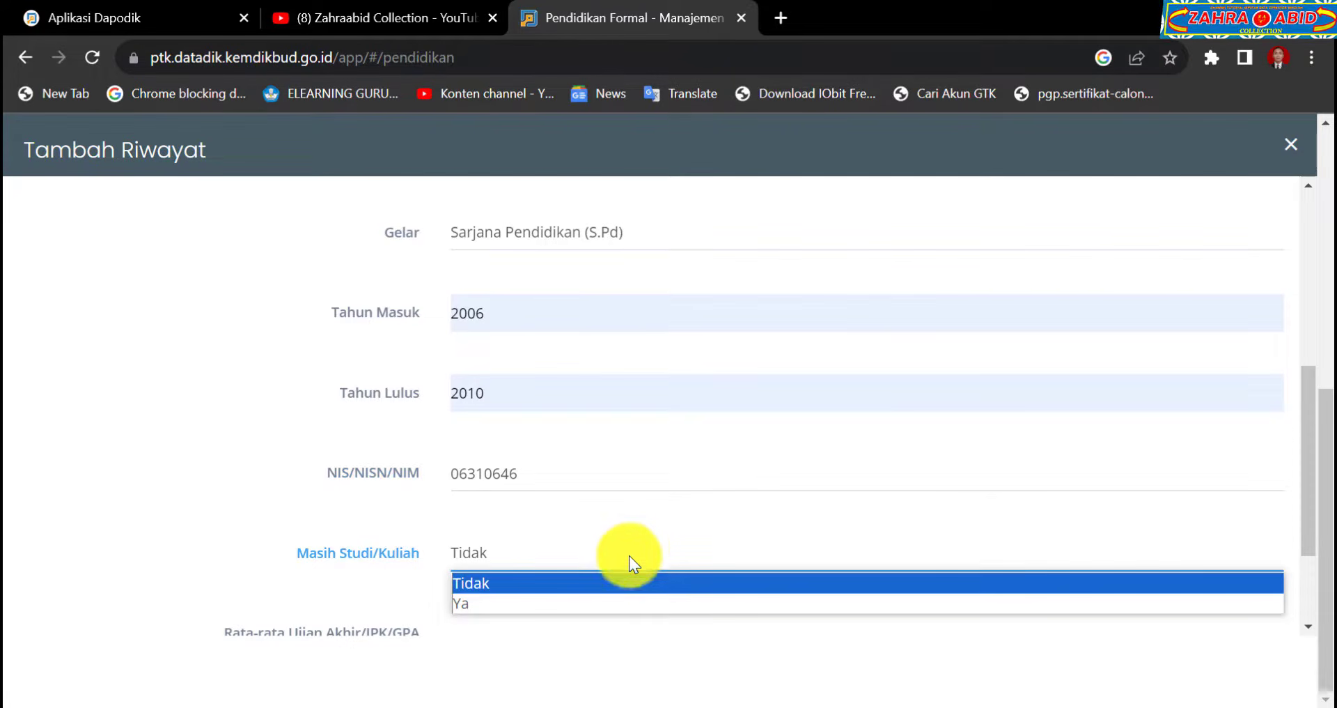
left_click(616, 582)
scroll(616, 582, "down", 2)
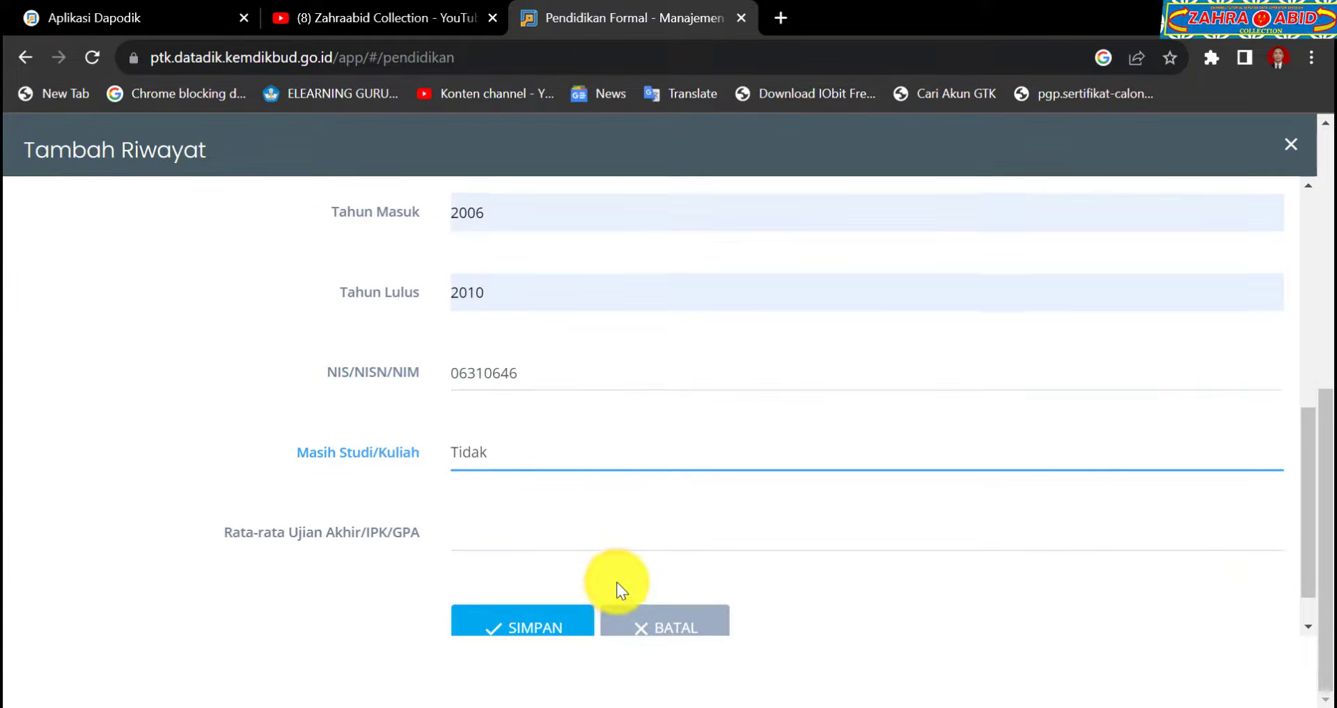
Enter 2.63 as the Rata-rata Ujian Akhir/IPK/GPA.
left_click(622, 531)
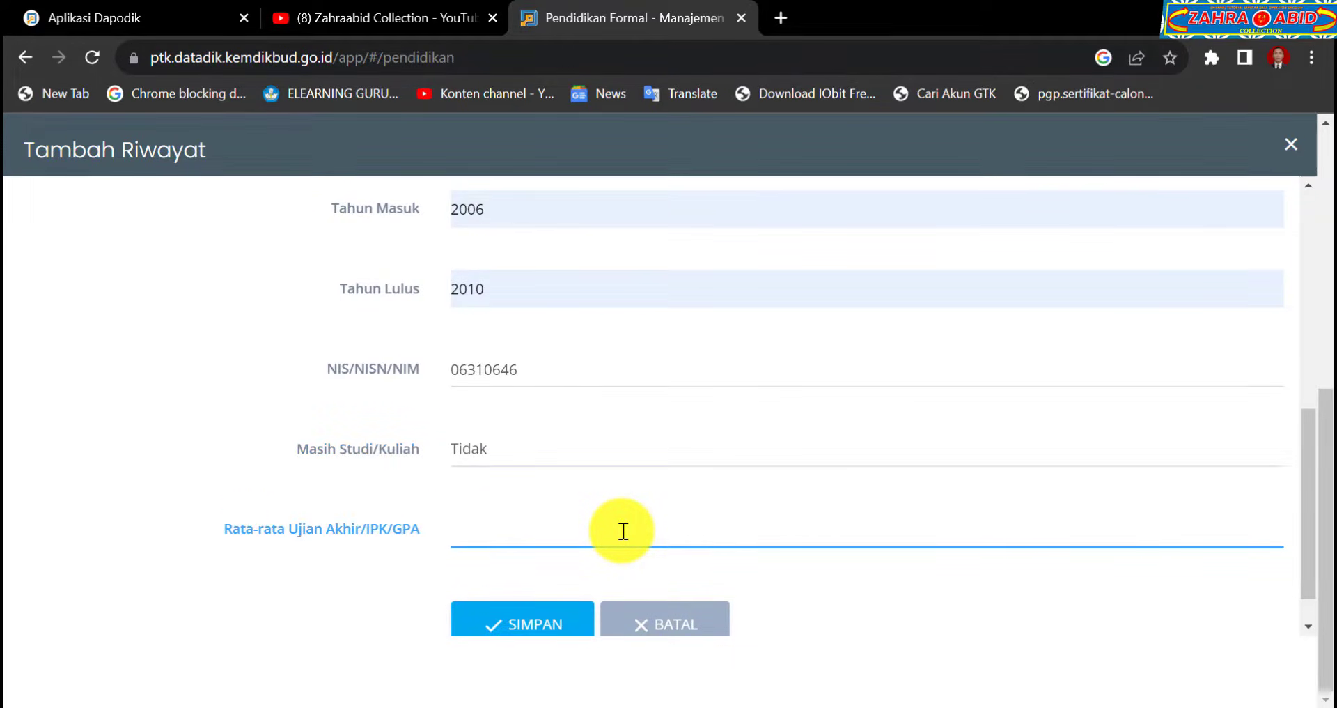
type("2.63")
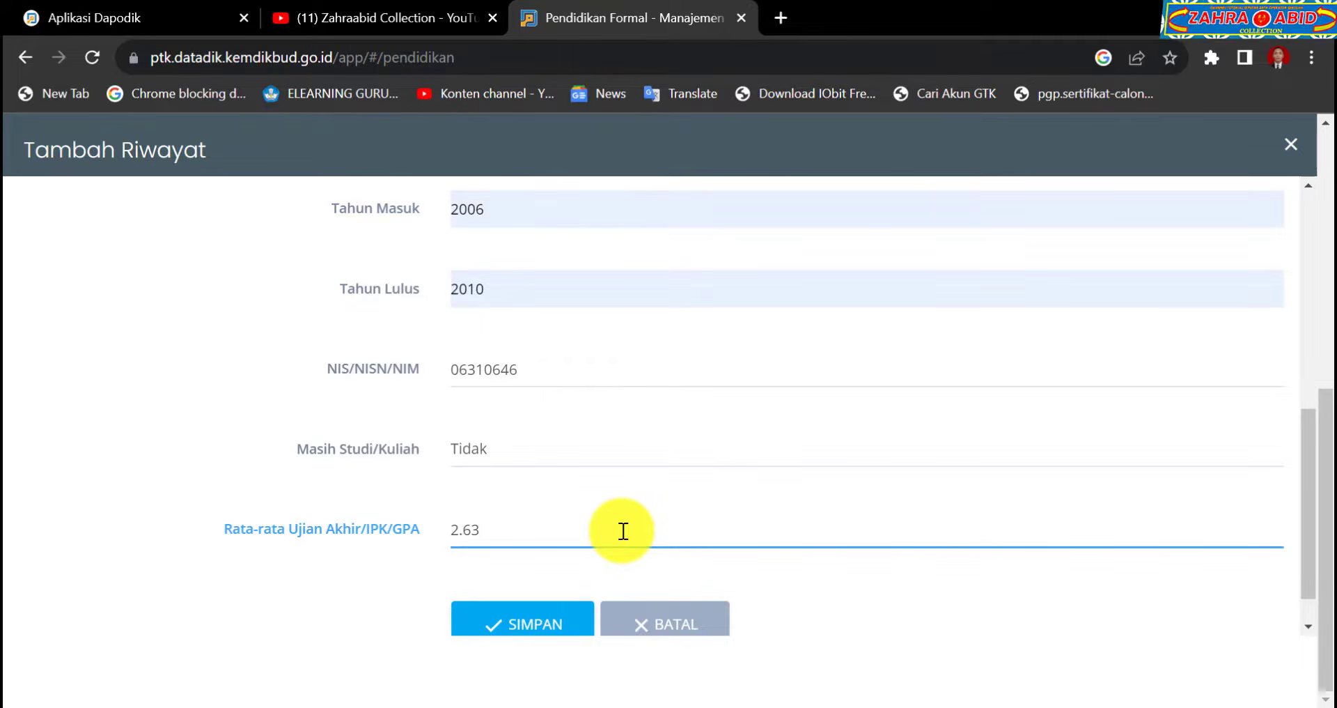
scroll(623, 531, "up", 6)
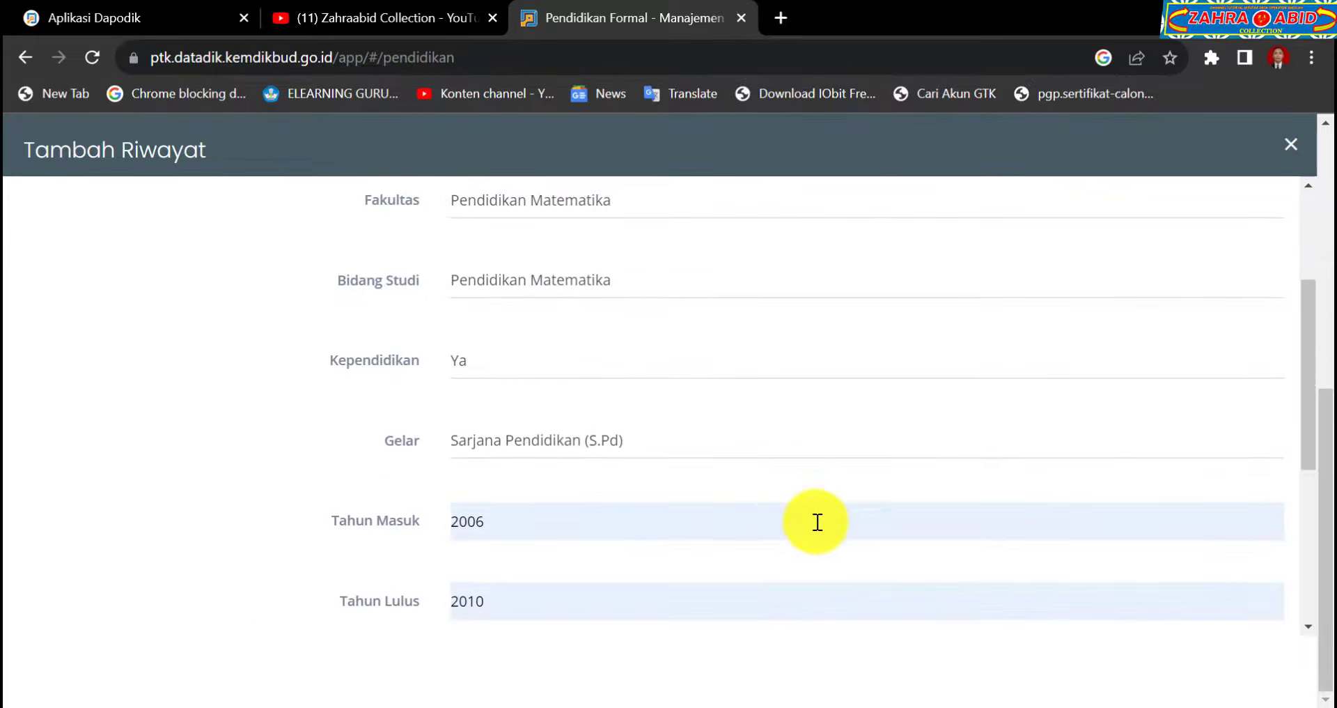
scroll(816, 521, "up", 1)
Review the completed form and save the new S1 Pendidikan Matematika entry.
scroll(816, 521, "down", 1)
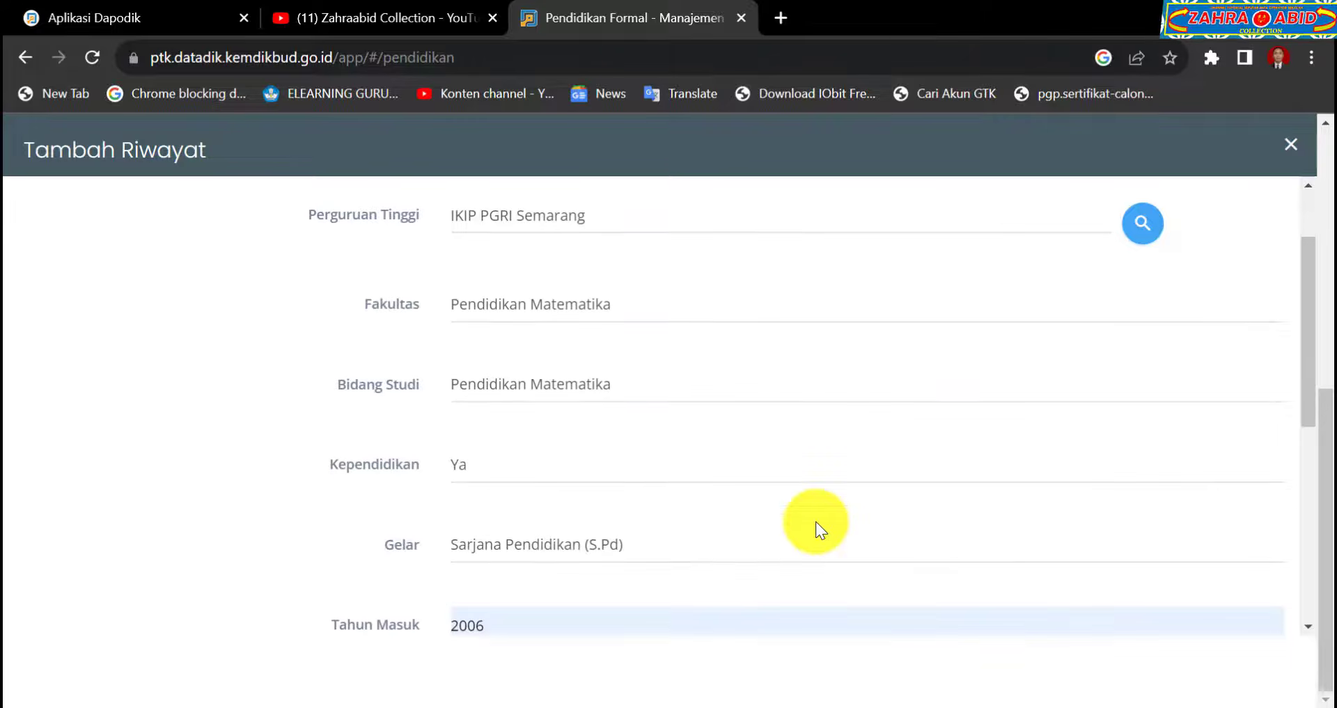
scroll(816, 521, "down", 1)
scroll(816, 521, "up", 1)
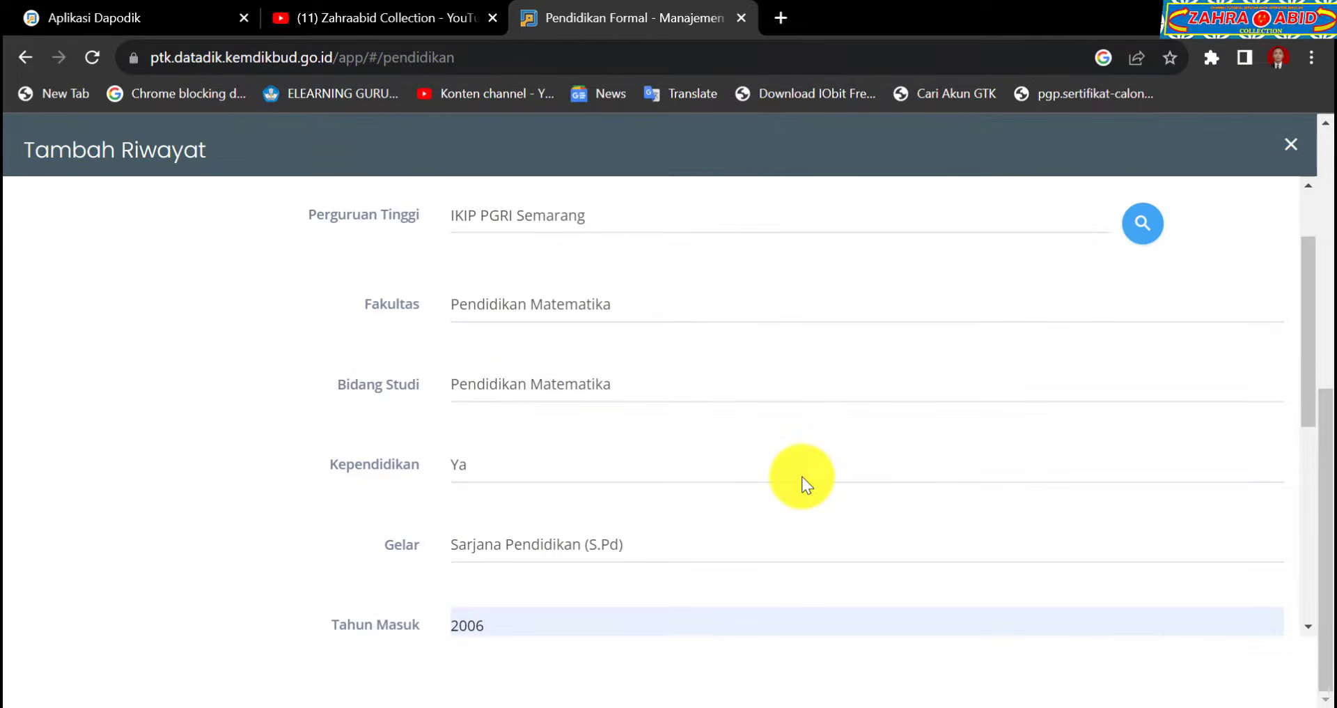
scroll(801, 475, "up", 1)
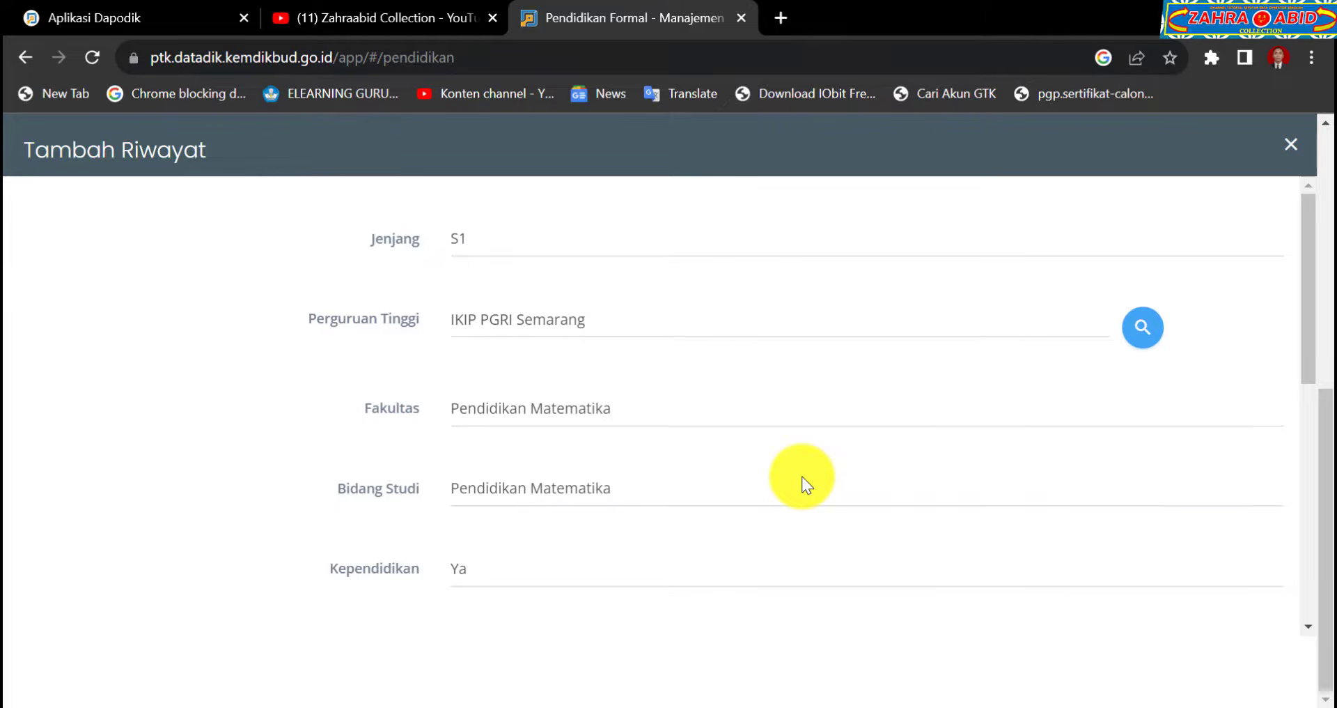
scroll(841, 454, "down", 1)
scroll(842, 457, "down", 2)
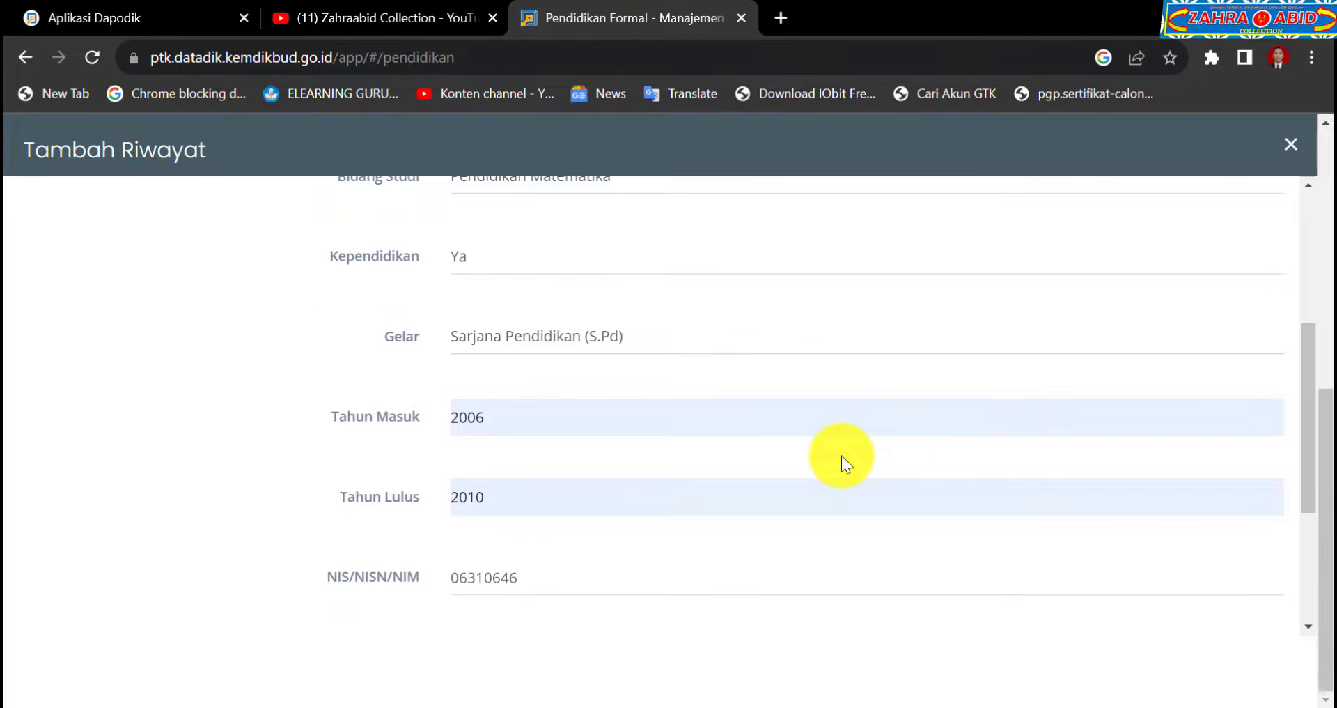
scroll(841, 456, "down", 3)
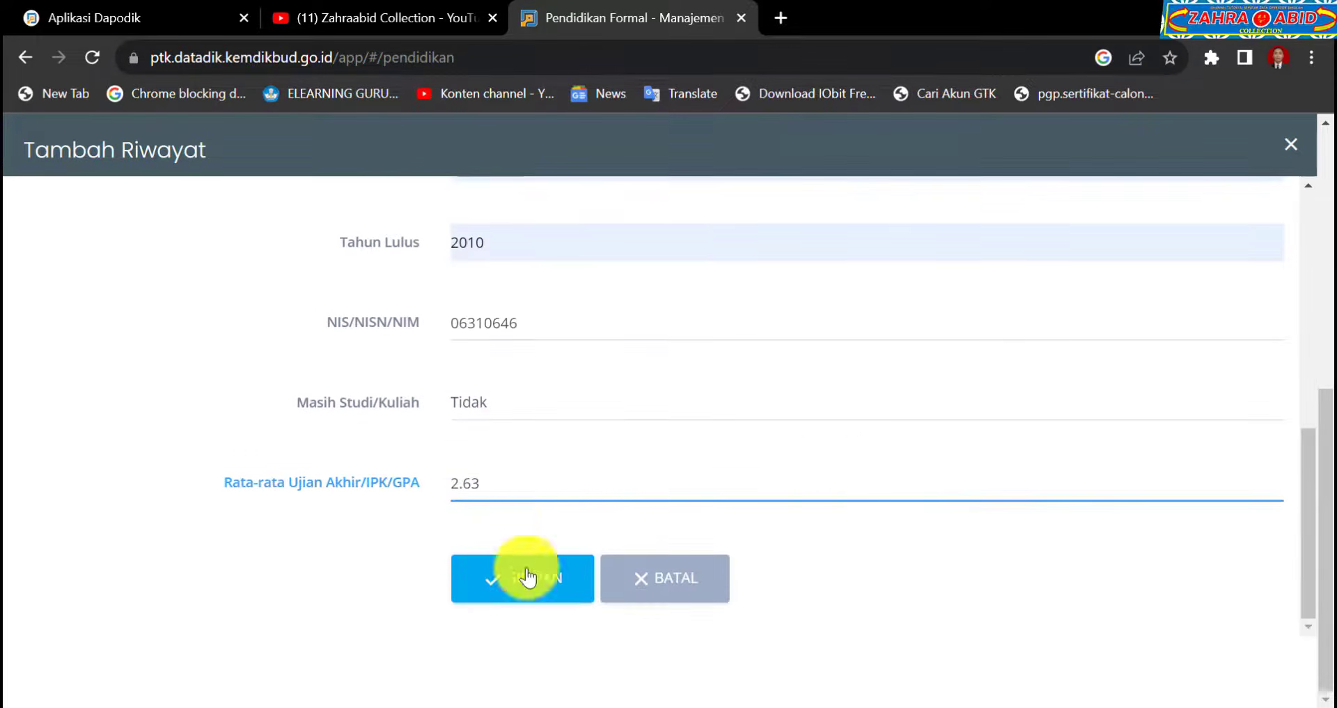
left_click(522, 584)
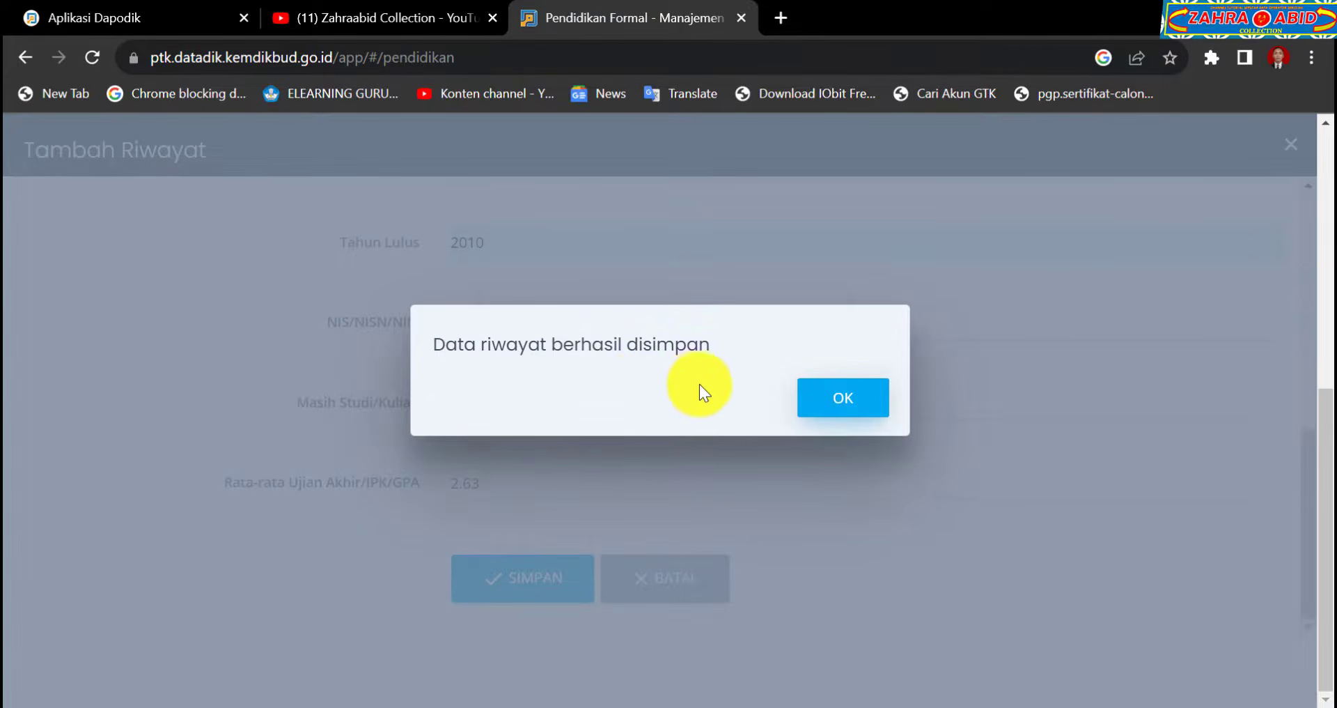
Dismiss the save confirmation, sort by Tahun Masuk, and locate the old 2022 S1 Matematika row.
left_click(821, 403)
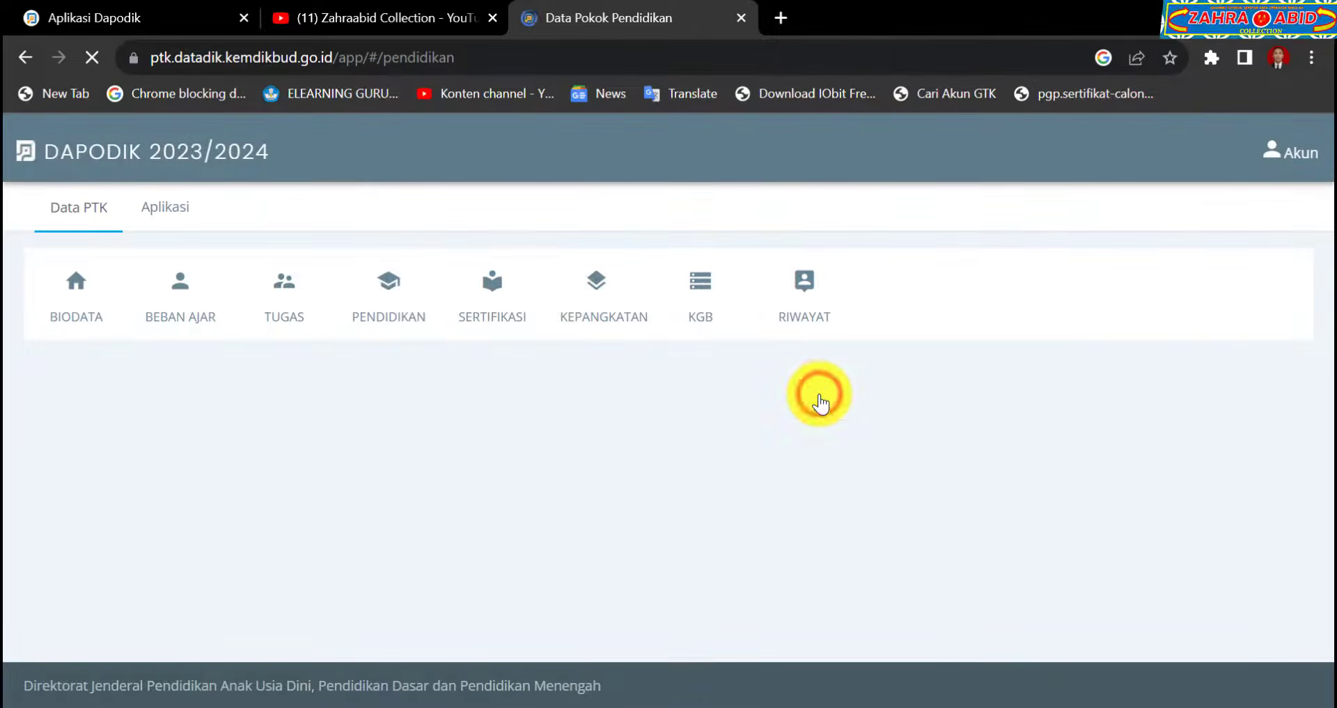
scroll(819, 394, "down", 5)
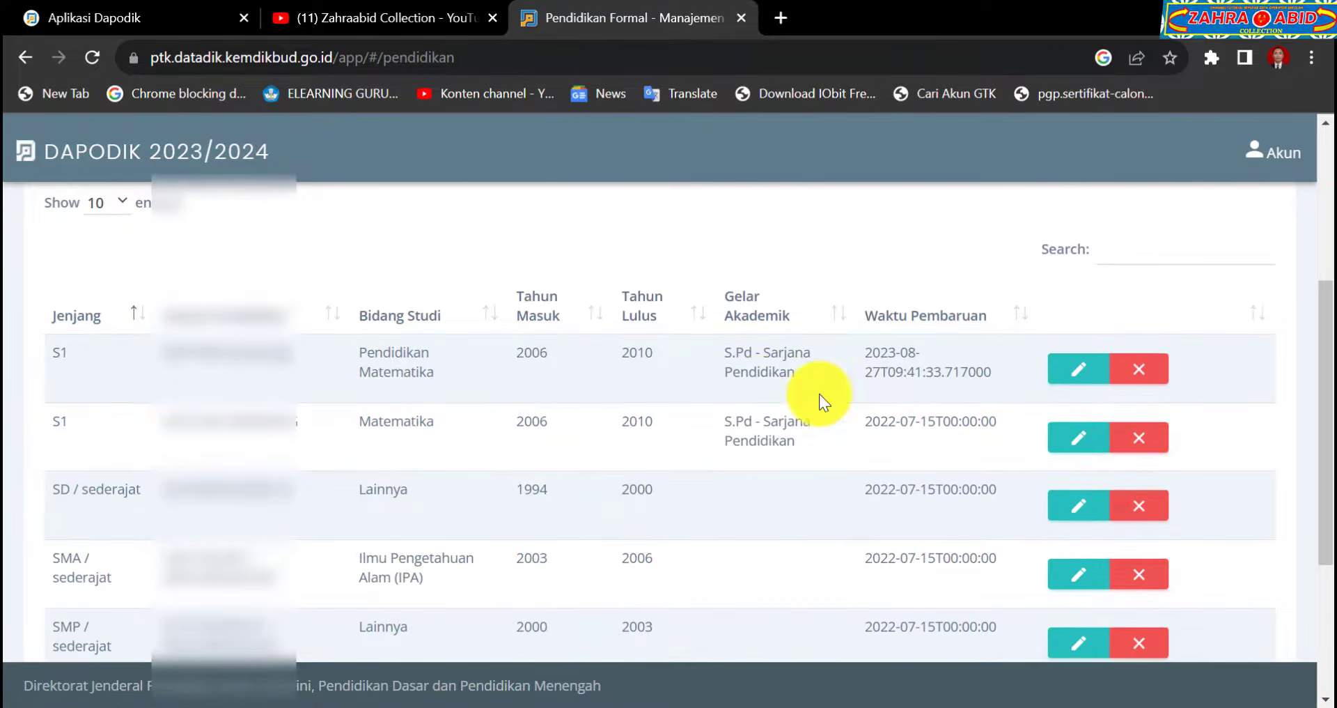
left_click(550, 310)
scroll(758, 413, "down", 3)
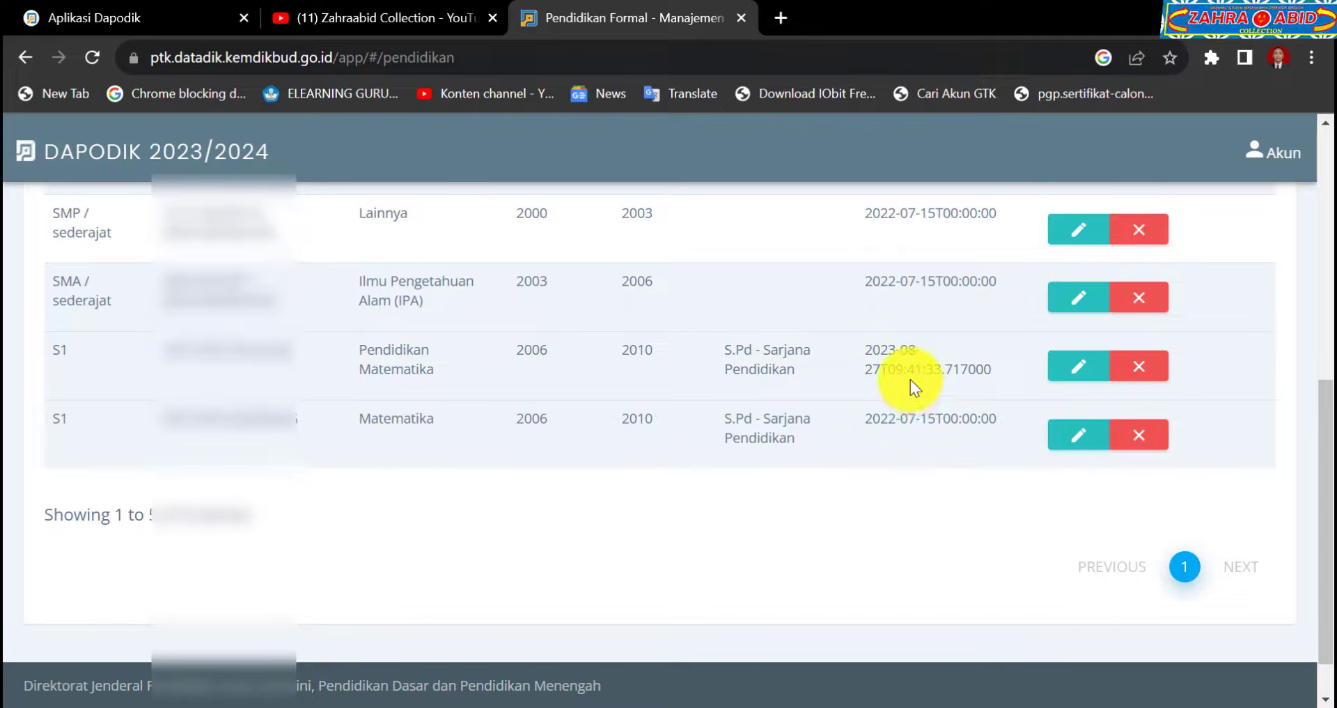
left_click(893, 424)
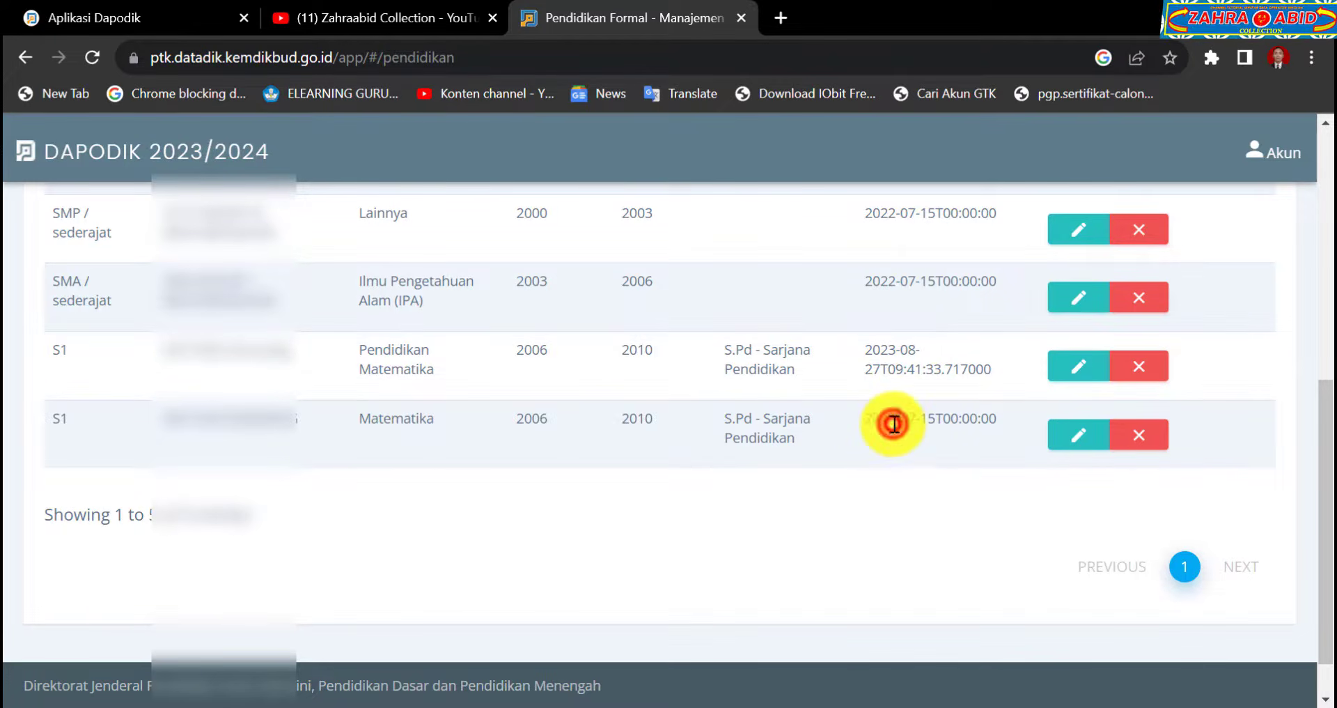
double_click(883, 423)
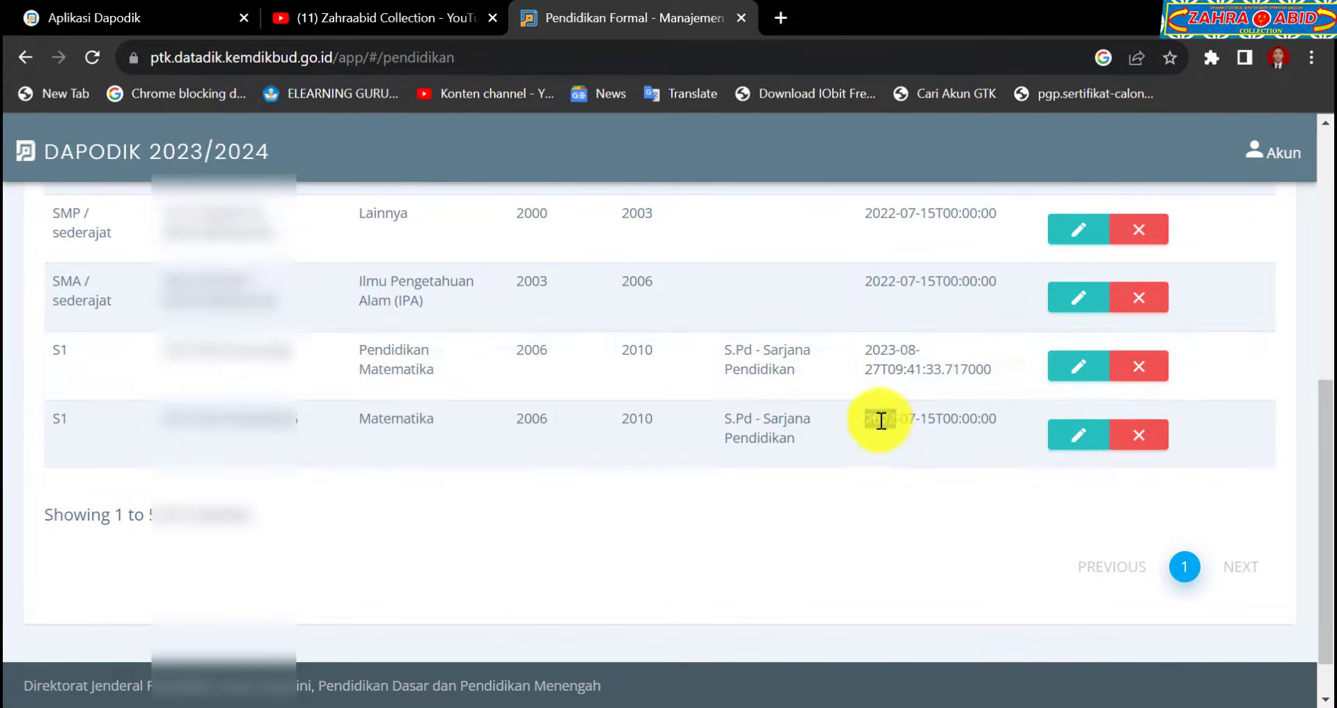
Delete the old S1 Matematika entry and confirm the removal.
left_click(1149, 443)
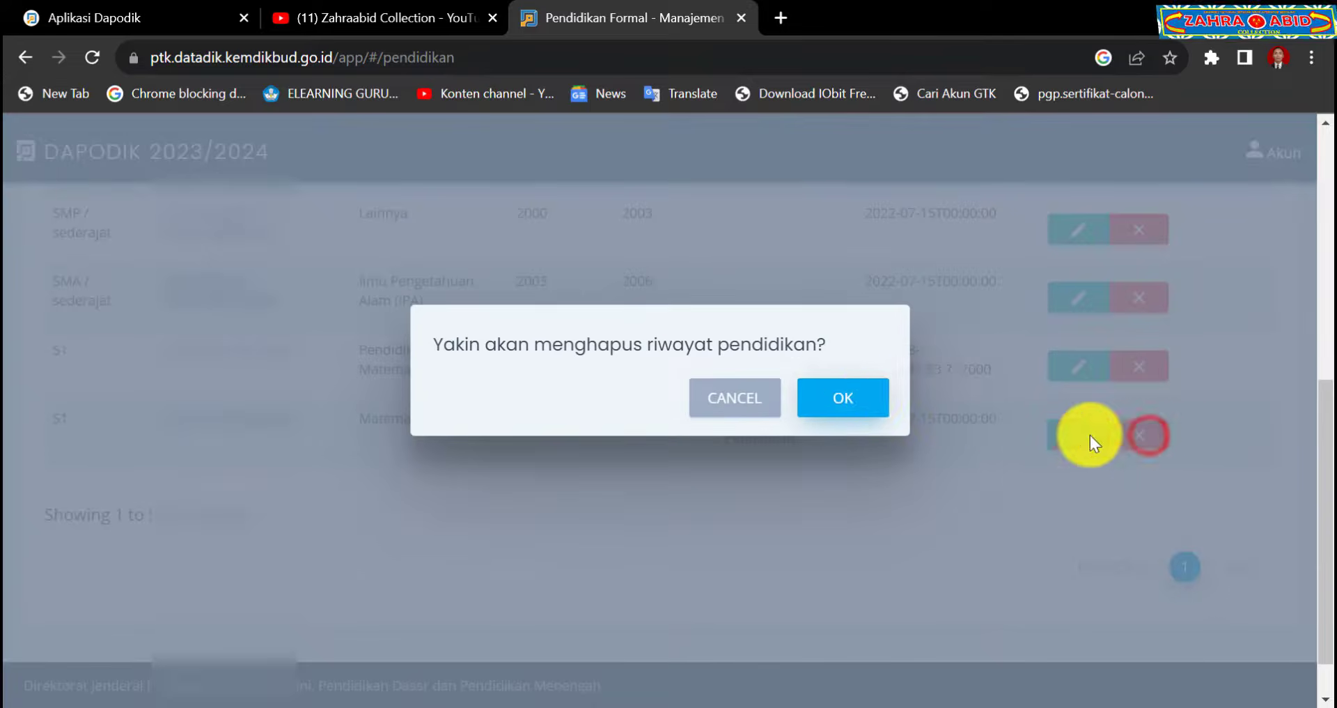
left_click(871, 404)
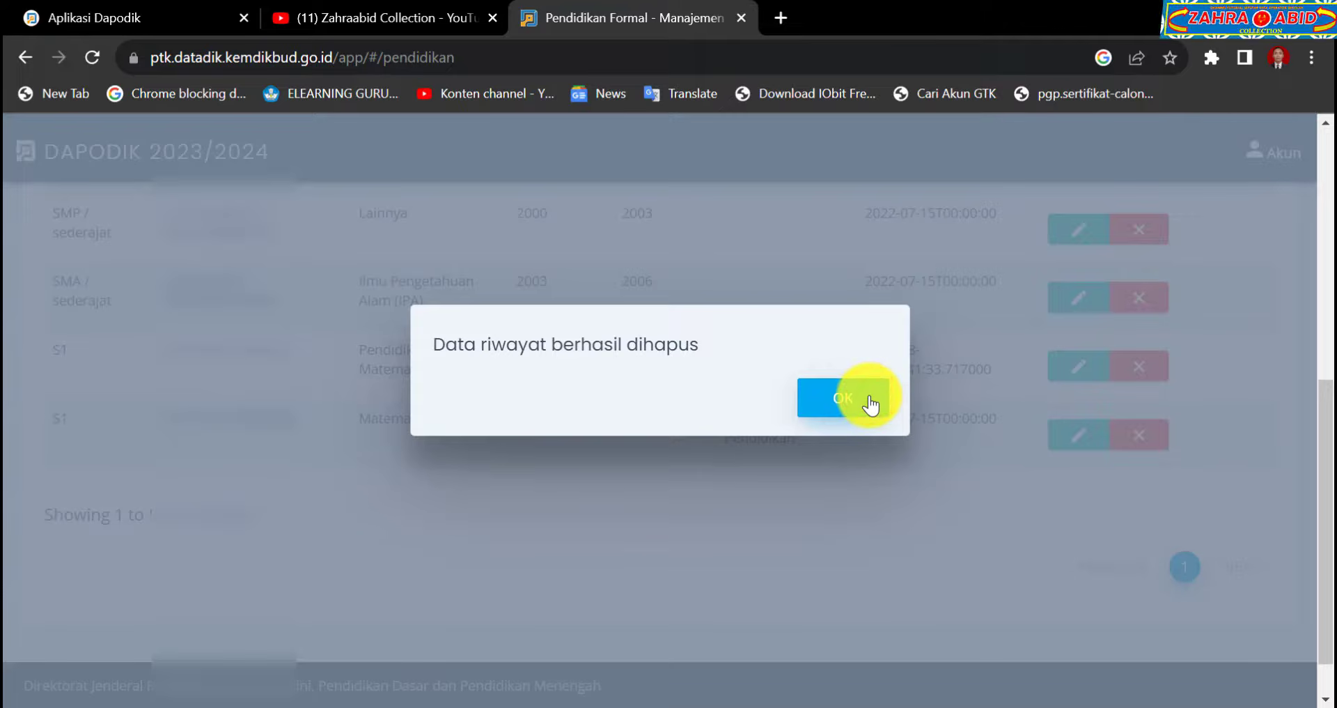
left_click(871, 401)
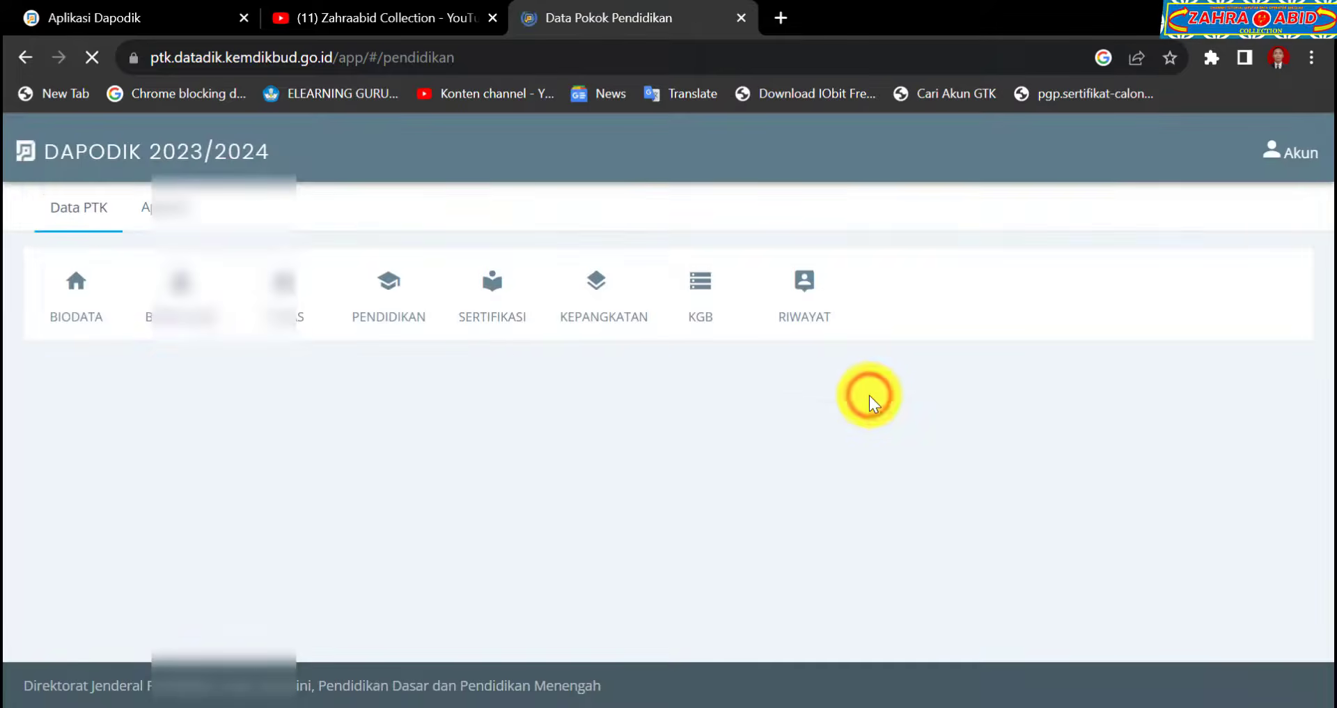
scroll(870, 395, "down", 3)
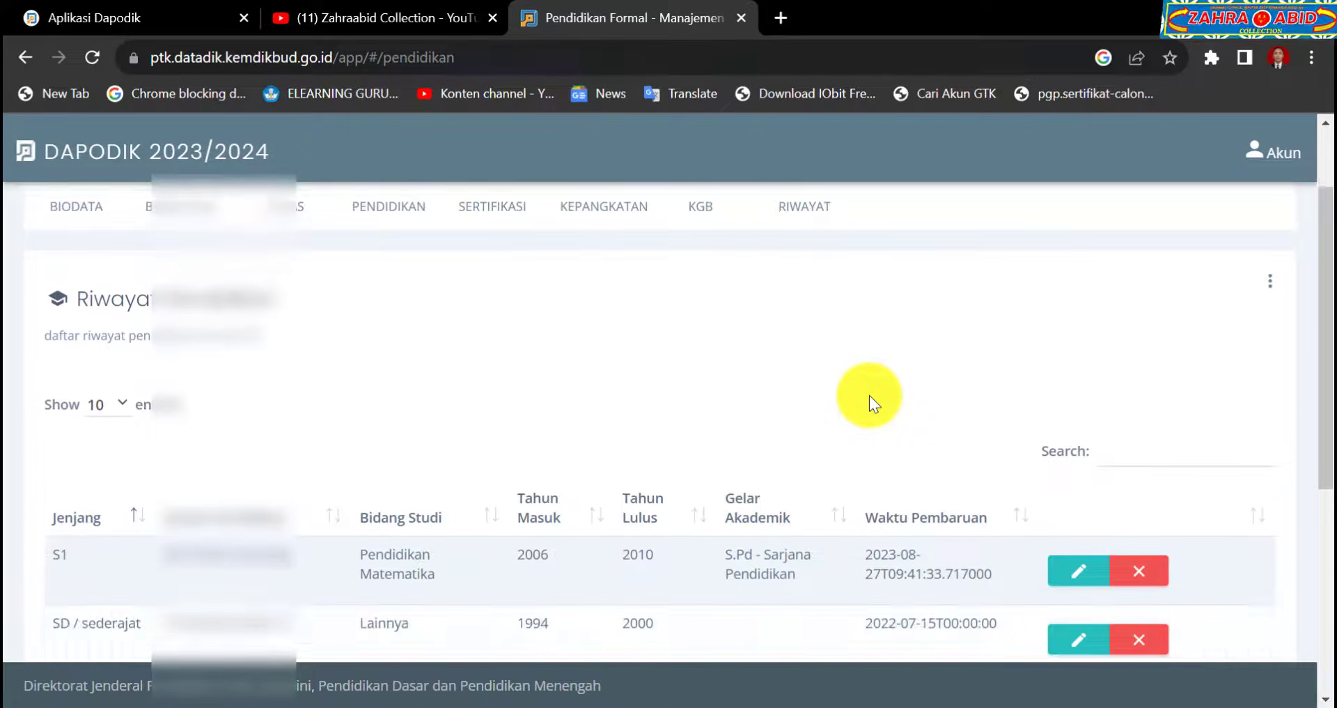
Sort the four remaining education entries by Tahun Masuk, then switch to the Aplikasi Dapodik page.
left_click(528, 418)
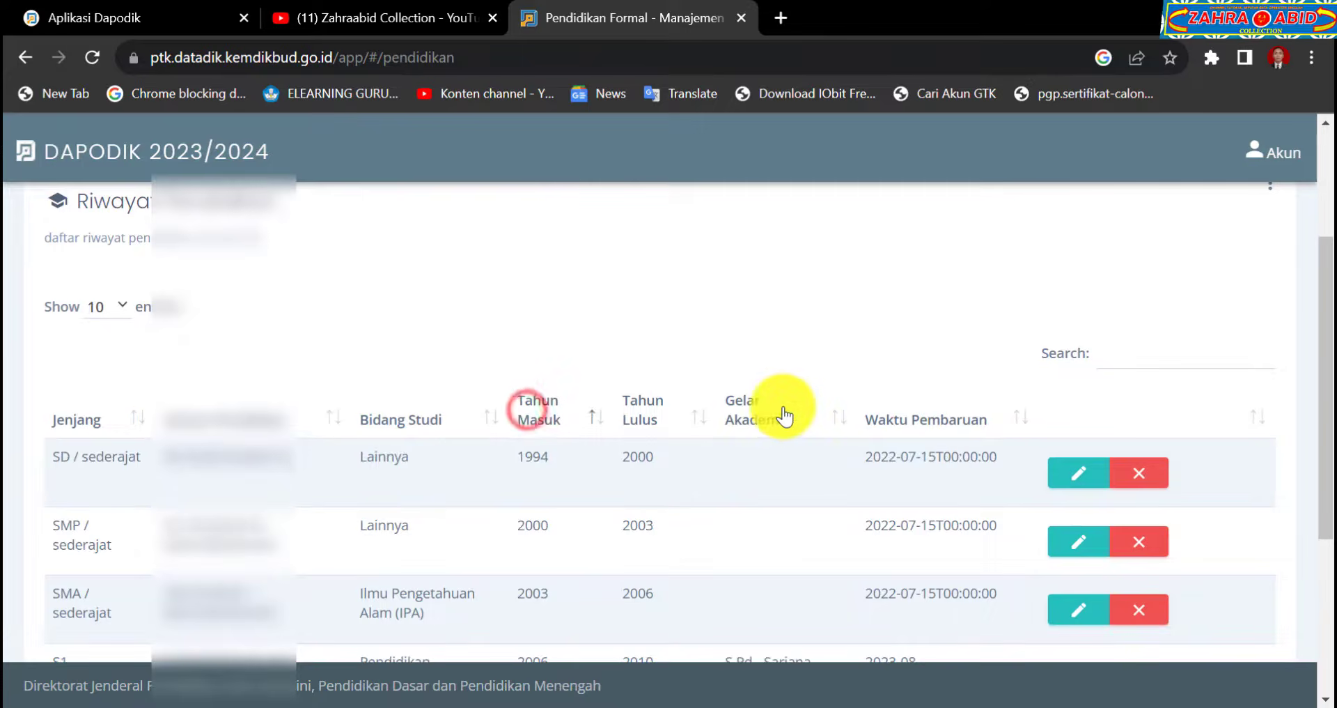
scroll(782, 409, "down", 3)
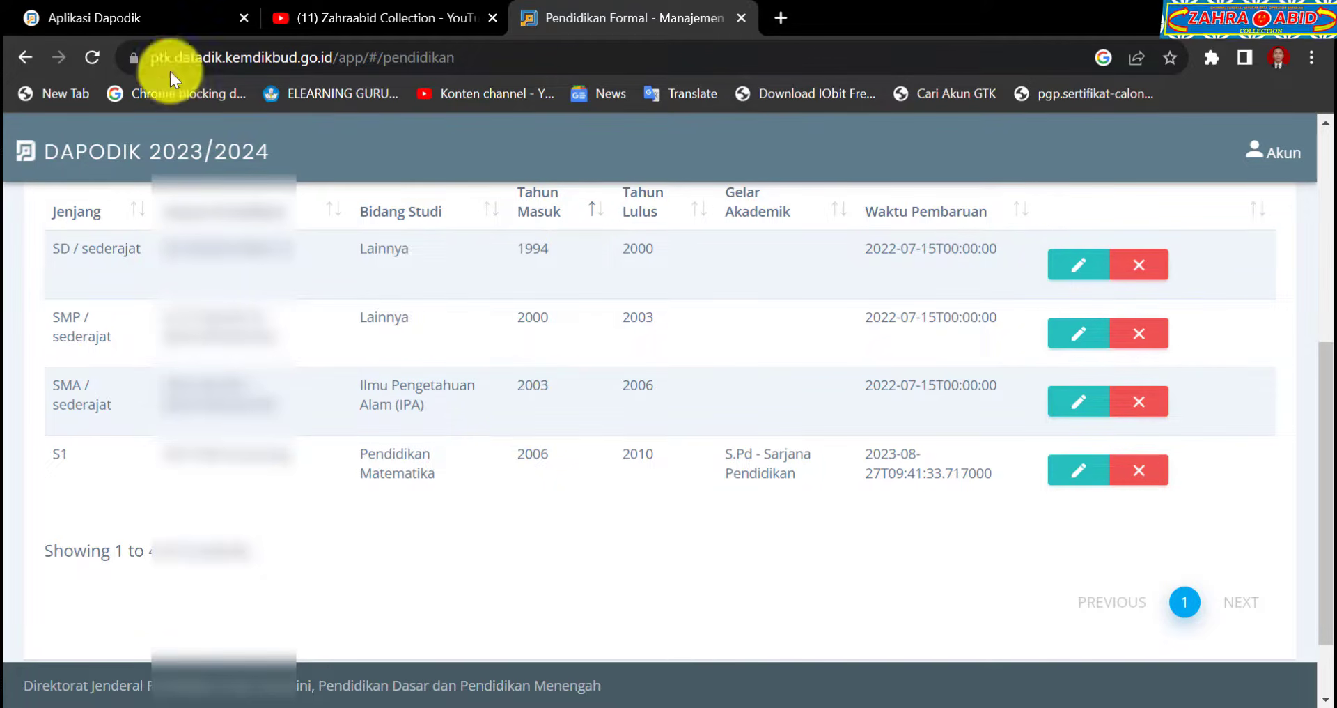
left_click(153, 14)
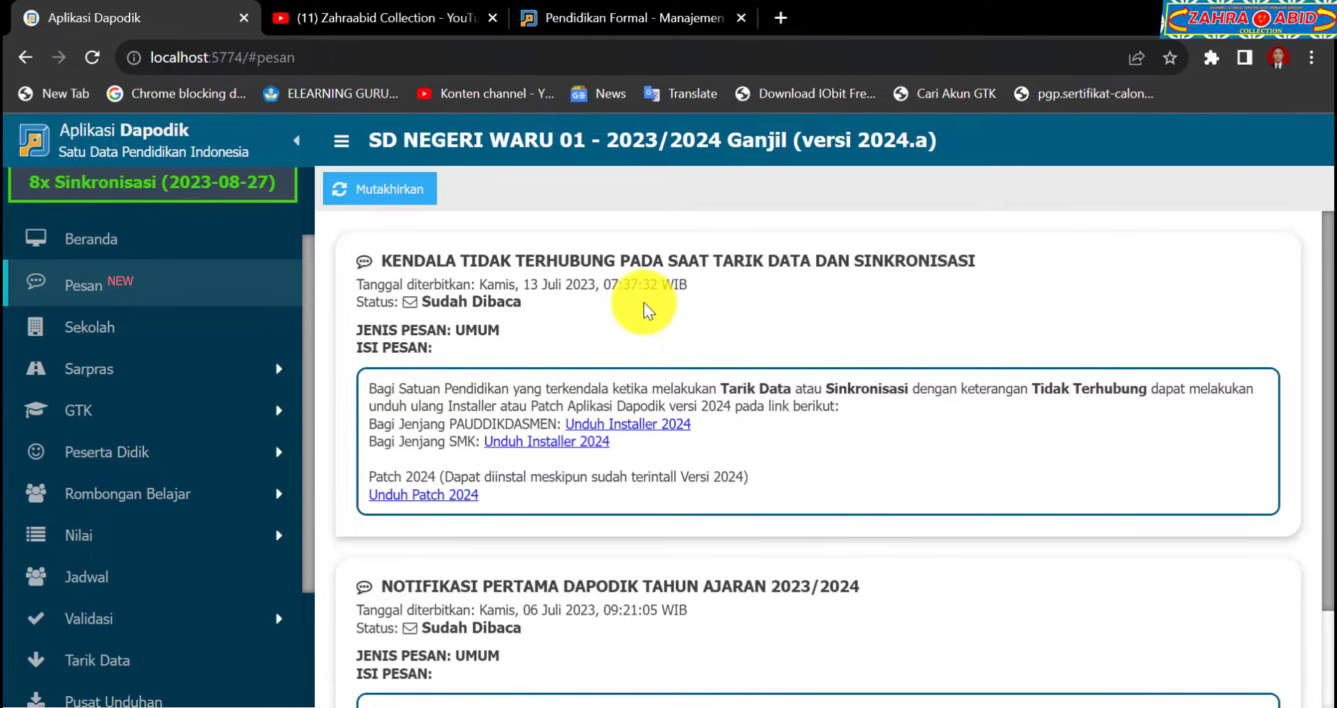
Recheck the updated Riwayat Pendidikan list, then go to the tutorial channel's YouTube videos.
left_click(634, 15)
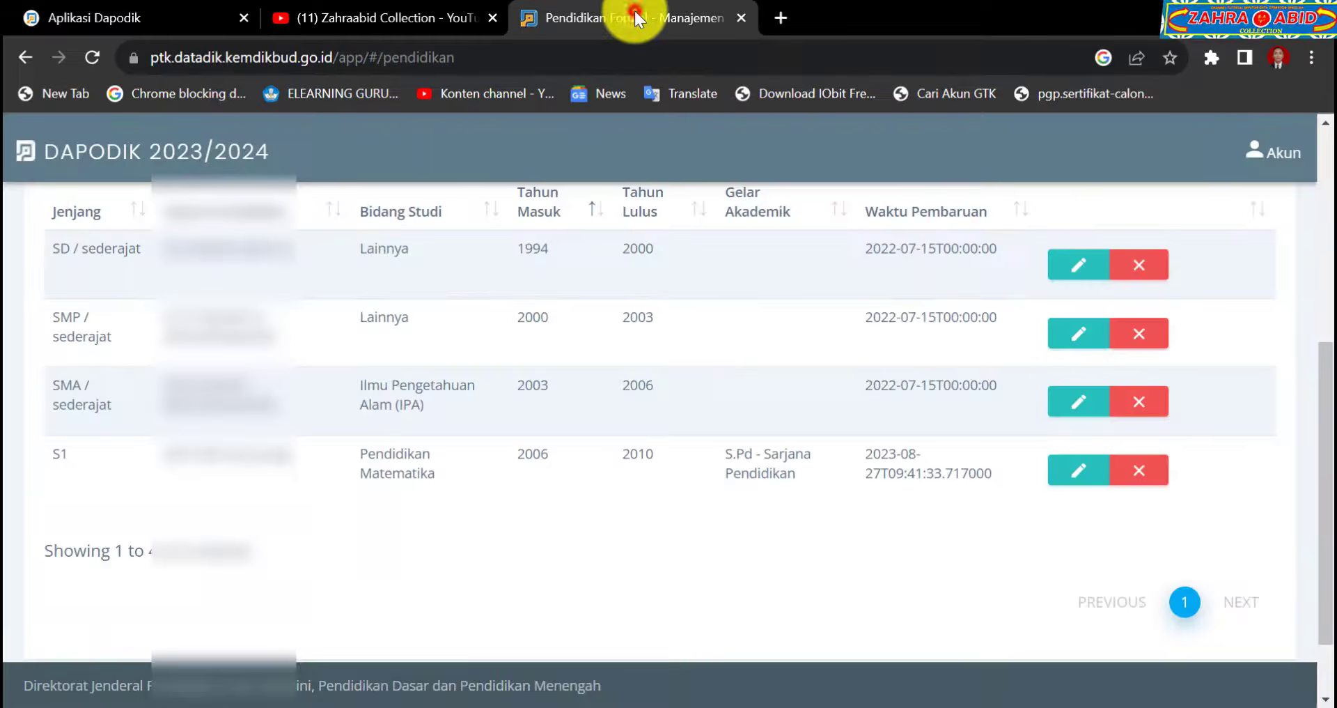
scroll(492, 393, "up", 5)
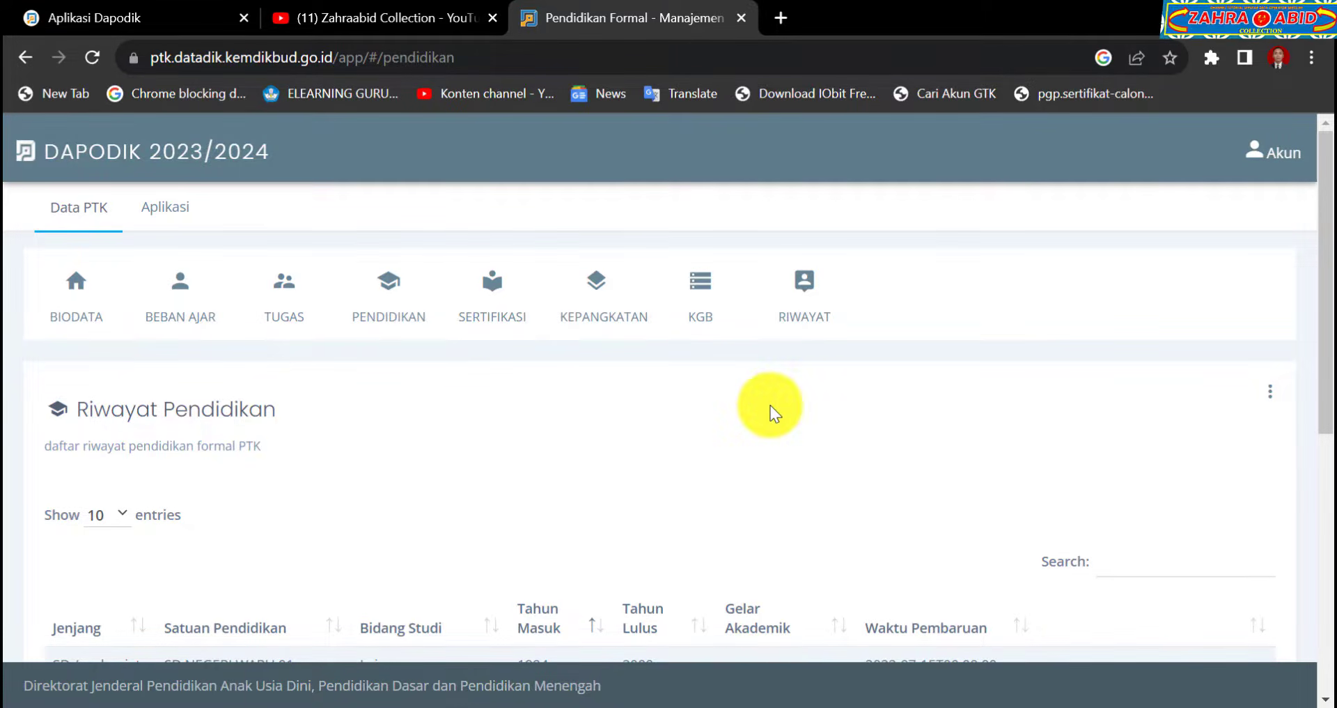
left_click(388, 15)
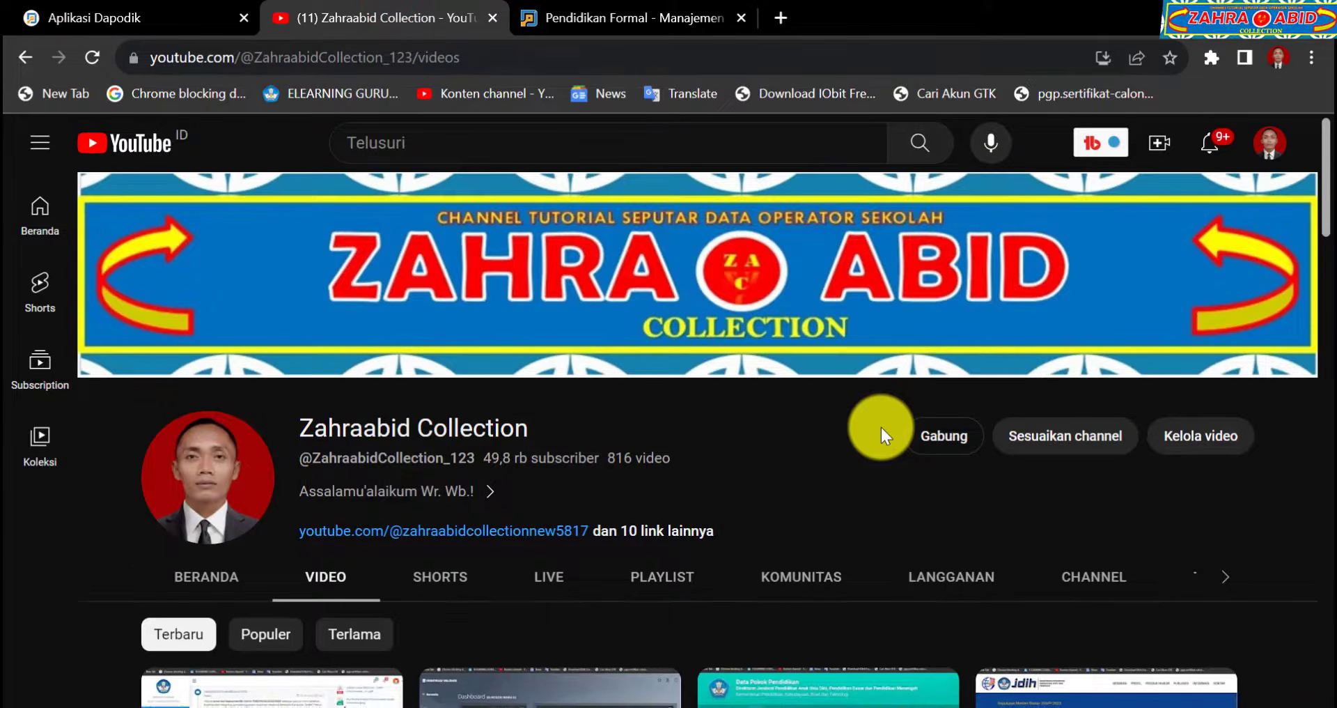
scroll(940, 454, "down", 5)
scroll(945, 459, "up", 6)
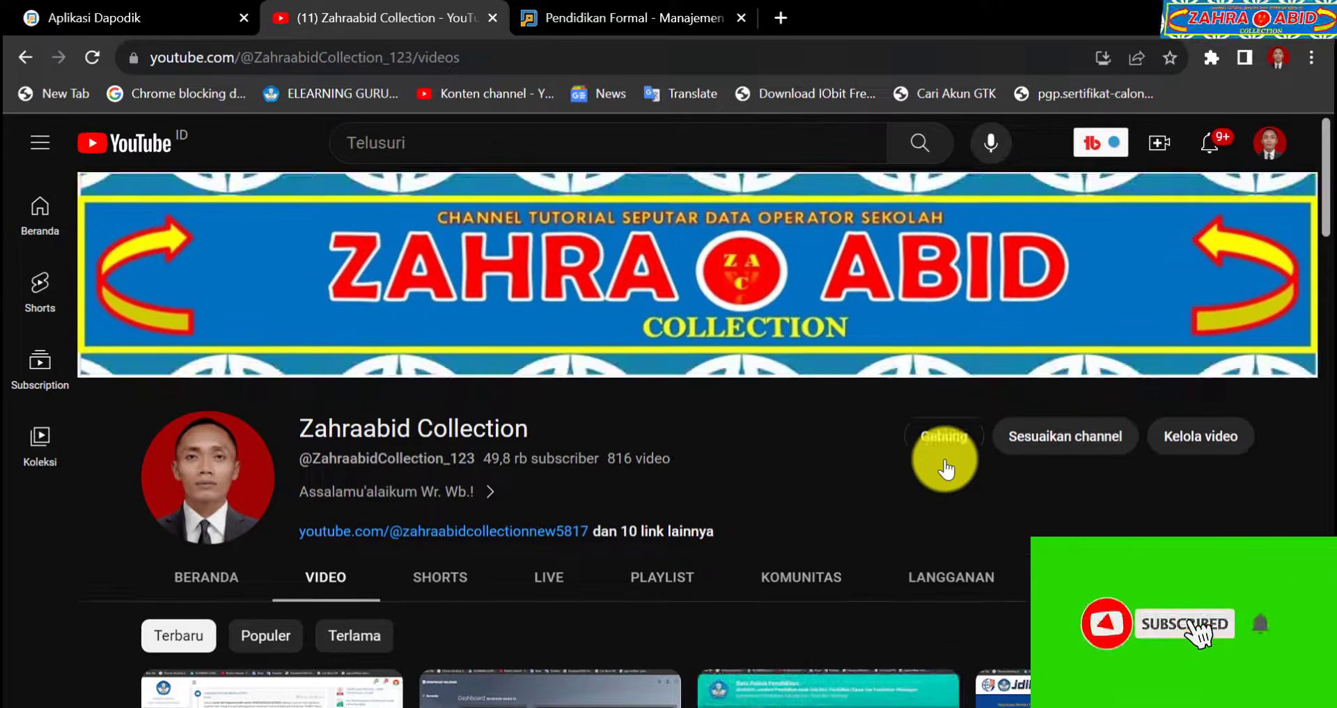